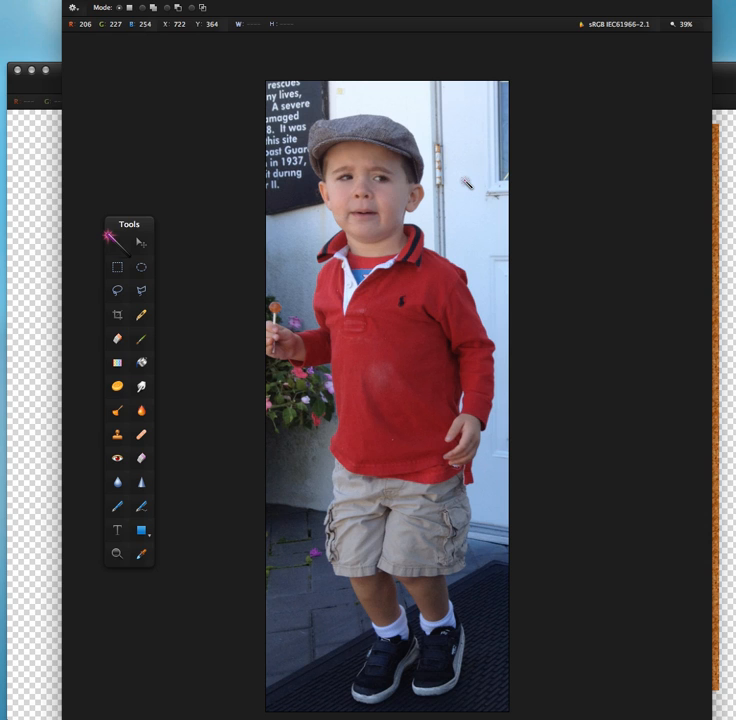
Step: Paint Bucket the white door and wall behind the boy with sky blue, adjusting the tolerance for each fill
{"action": "left_click_drag", "start_coordinate": [458, 185], "coordinate": [464, 170]}
{"action": "key", "text": "super+d"}
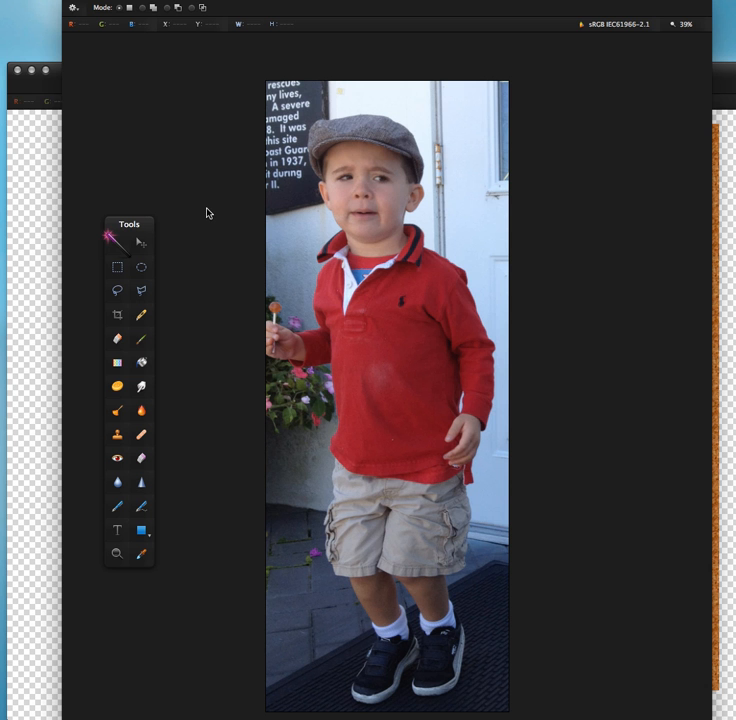
{"action": "left_click", "coordinate": [142, 366]}
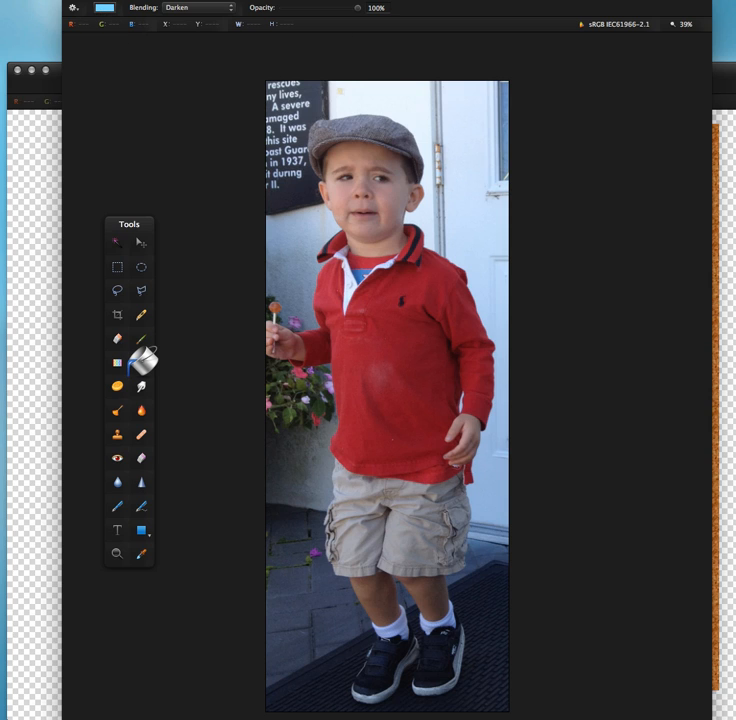
{"action": "left_click_drag", "start_coordinate": [620, 368], "coordinate": [112, 607]}
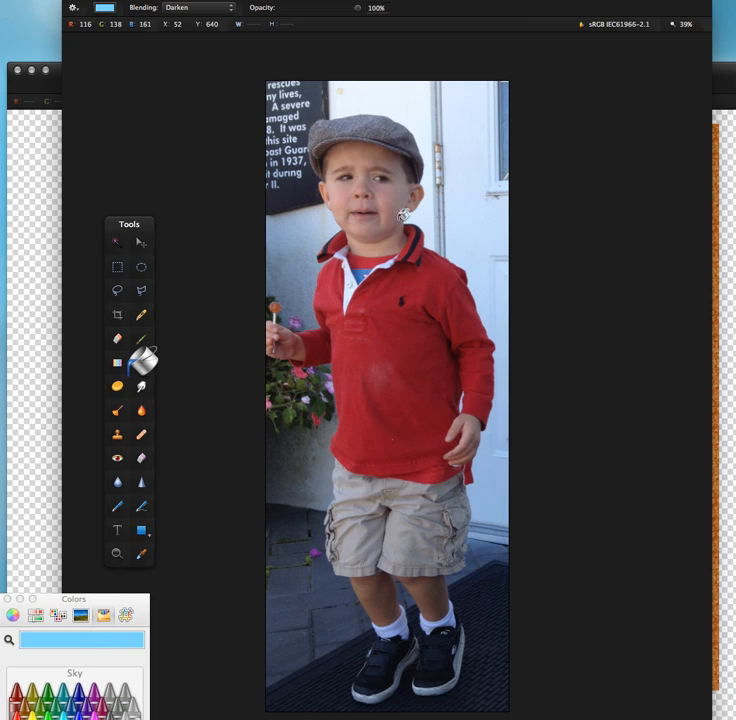
{"action": "left_click", "coordinate": [466, 150]}
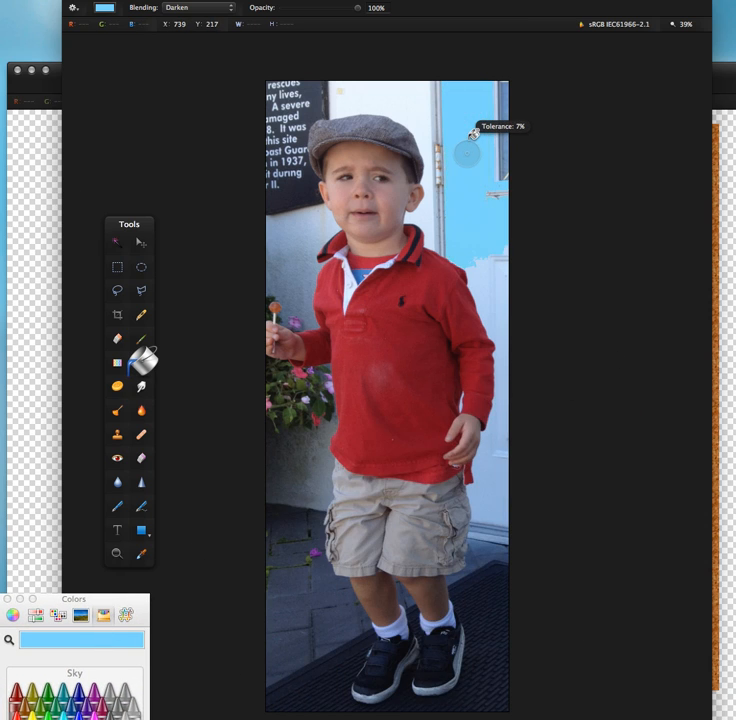
{"action": "left_click_drag", "start_coordinate": [474, 134], "coordinate": [477, 120]}
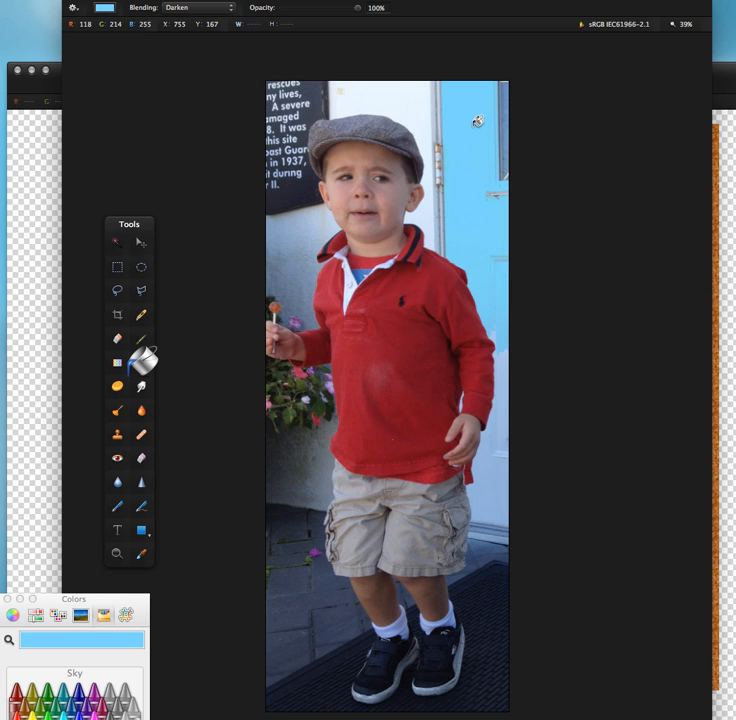
{"action": "mouse_move", "coordinate": [386, 94]}
{"action": "left_mouse_down"}
{"action": "mouse_move", "coordinate": [404, 74]}
{"action": "mouse_move", "coordinate": [398, 76]}
{"action": "left_mouse_up"}
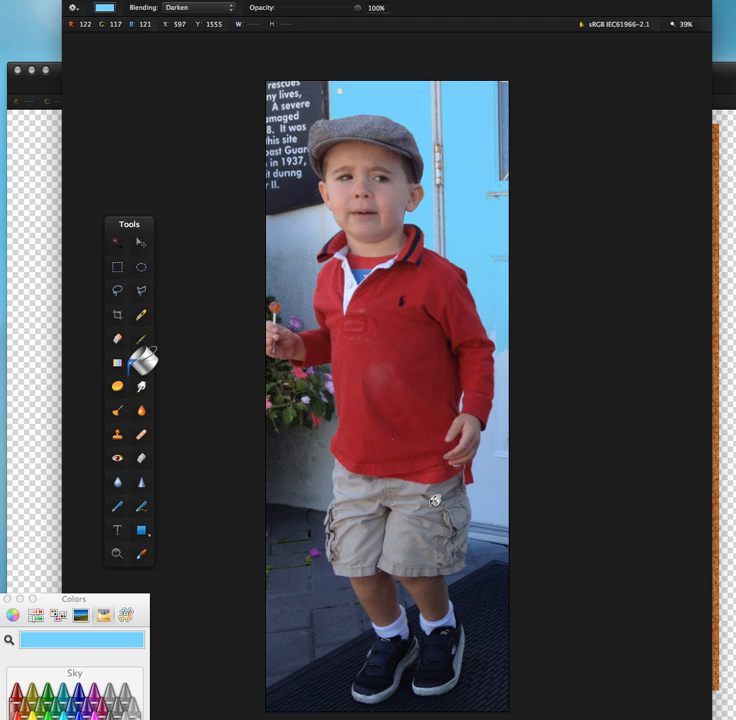
{"action": "left_click_drag", "start_coordinate": [497, 460], "coordinate": [505, 428]}
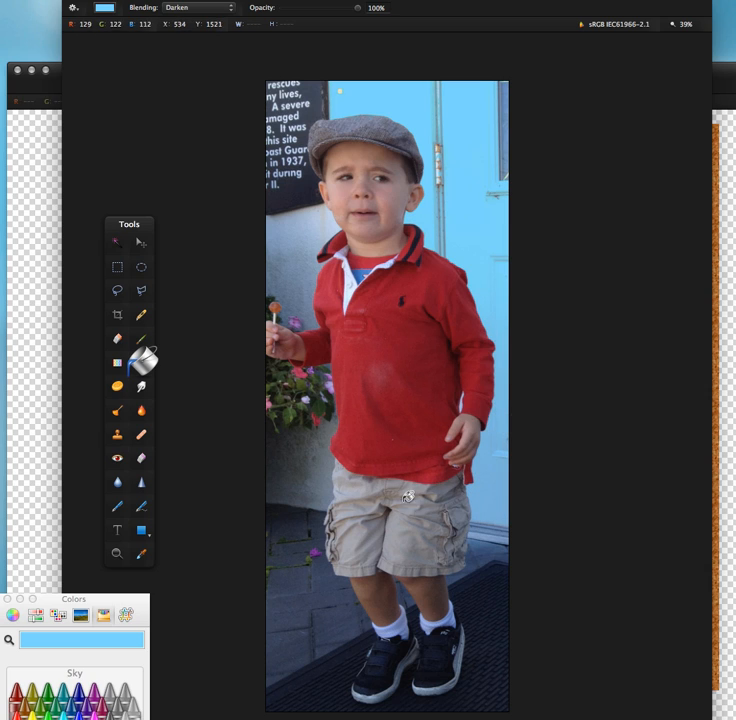
{"action": "mouse_move", "coordinate": [298, 486]}
{"action": "left_mouse_down"}
{"action": "mouse_move", "coordinate": [297, 466]}
{"action": "mouse_move", "coordinate": [302, 476]}
{"action": "left_mouse_up"}
{"action": "left_click_drag", "start_coordinate": [311, 669], "coordinate": [329, 630]}
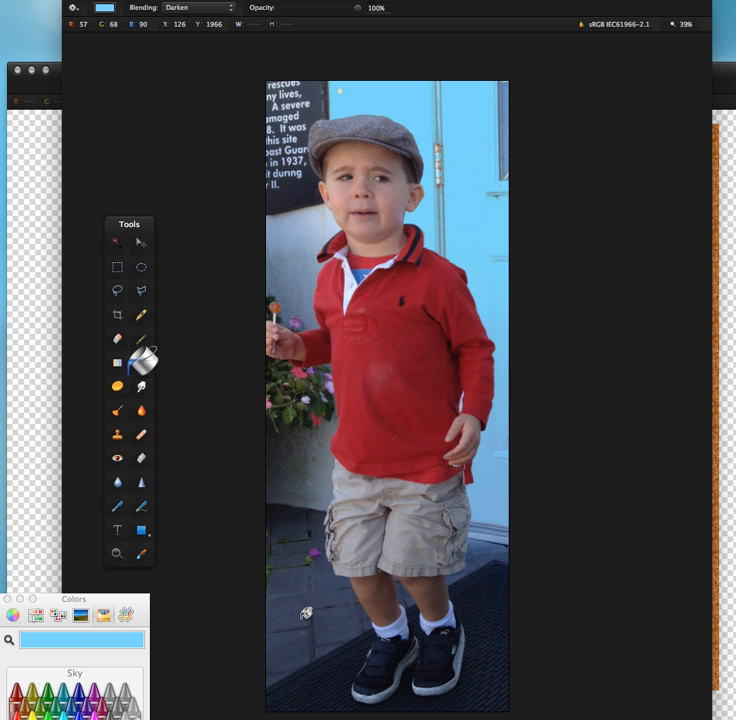
Step: Brush sky-blue strokes over the ground and lower background on both sides of the boy's legs
{"action": "left_click", "coordinate": [148, 342]}
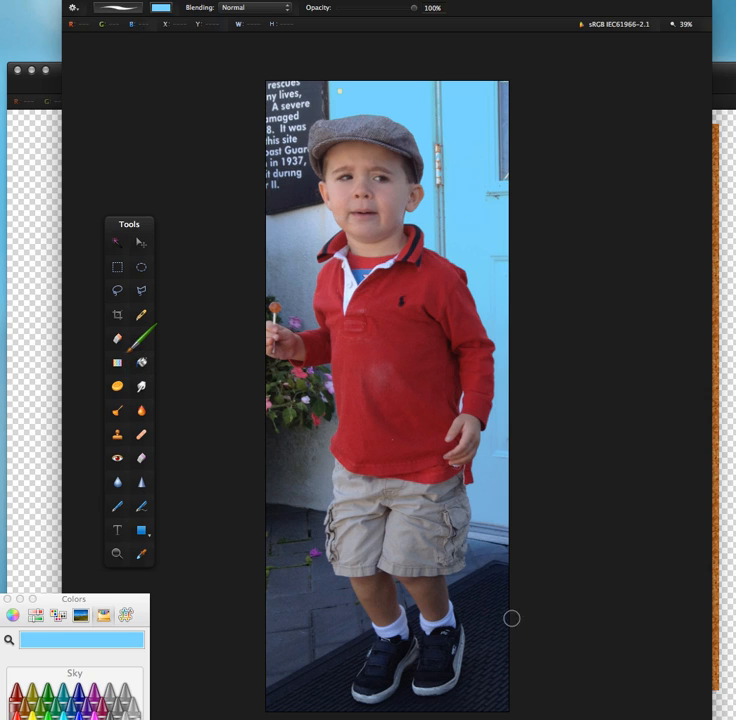
{"action": "mouse_move", "coordinate": [491, 562]}
{"action": "left_mouse_down"}
{"action": "mouse_move", "coordinate": [496, 655]}
{"action": "mouse_move", "coordinate": [496, 507]}
{"action": "mouse_move", "coordinate": [497, 561]}
{"action": "mouse_move", "coordinate": [494, 501]}
{"action": "mouse_move", "coordinate": [480, 589]}
{"action": "mouse_move", "coordinate": [485, 478]}
{"action": "left_mouse_up"}
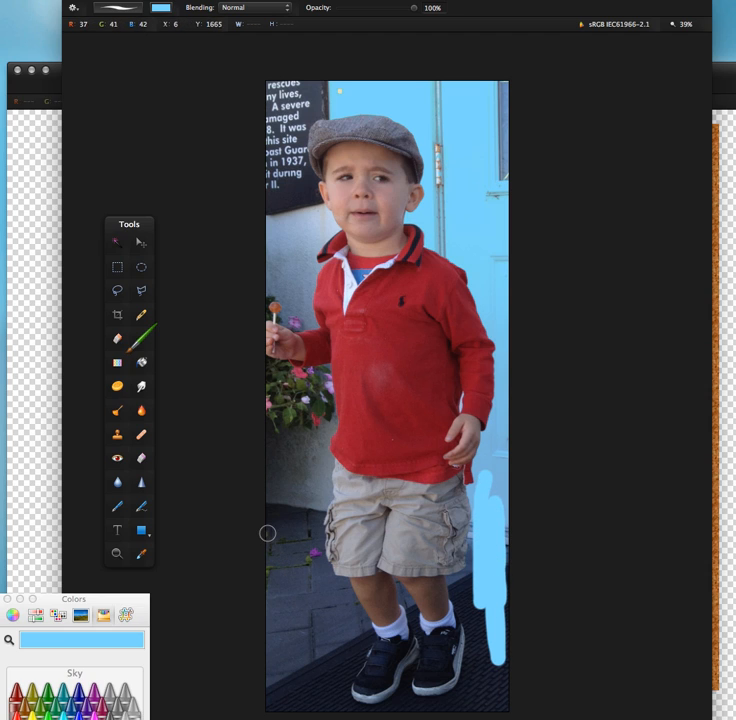
{"action": "mouse_move", "coordinate": [268, 532]}
{"action": "left_mouse_down"}
{"action": "mouse_move", "coordinate": [301, 542]}
{"action": "mouse_move", "coordinate": [303, 552]}
{"action": "mouse_move", "coordinate": [308, 706]}
{"action": "mouse_move", "coordinate": [275, 706]}
{"action": "mouse_move", "coordinate": [265, 691]}
{"action": "mouse_move", "coordinate": [266, 531]}
{"action": "left_mouse_up"}
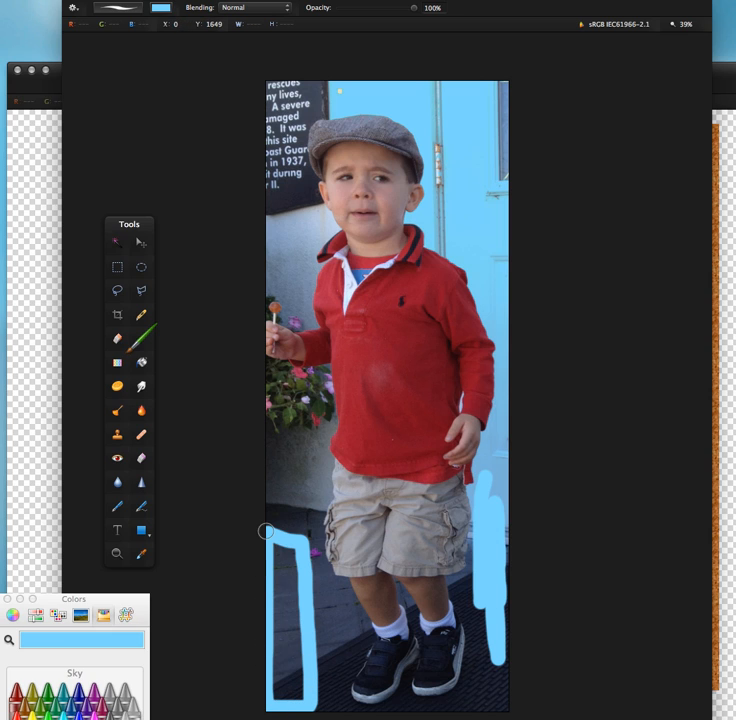
{"action": "mouse_move", "coordinate": [291, 568]}
{"action": "left_mouse_down"}
{"action": "mouse_move", "coordinate": [296, 652]}
{"action": "mouse_move", "coordinate": [284, 665]}
{"action": "mouse_move", "coordinate": [268, 659]}
{"action": "mouse_move", "coordinate": [281, 569]}
{"action": "mouse_move", "coordinate": [275, 534]}
{"action": "mouse_move", "coordinate": [272, 665]}
{"action": "mouse_move", "coordinate": [290, 686]}
{"action": "mouse_move", "coordinate": [283, 480]}
{"action": "left_mouse_up"}
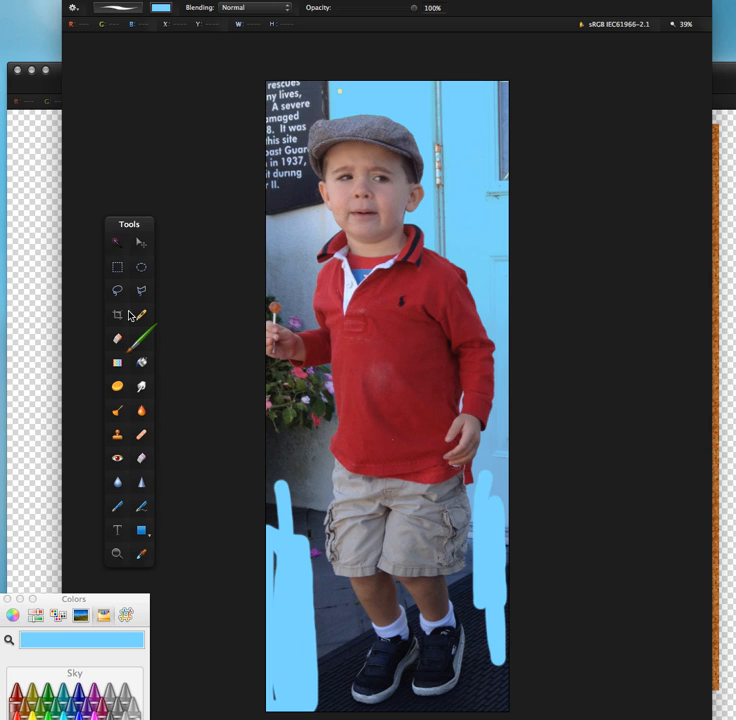
Step: Switch back to the Paint Bucket and reposition the Tools palette and Colors window so both are fully in view
{"action": "left_click", "coordinate": [140, 364]}
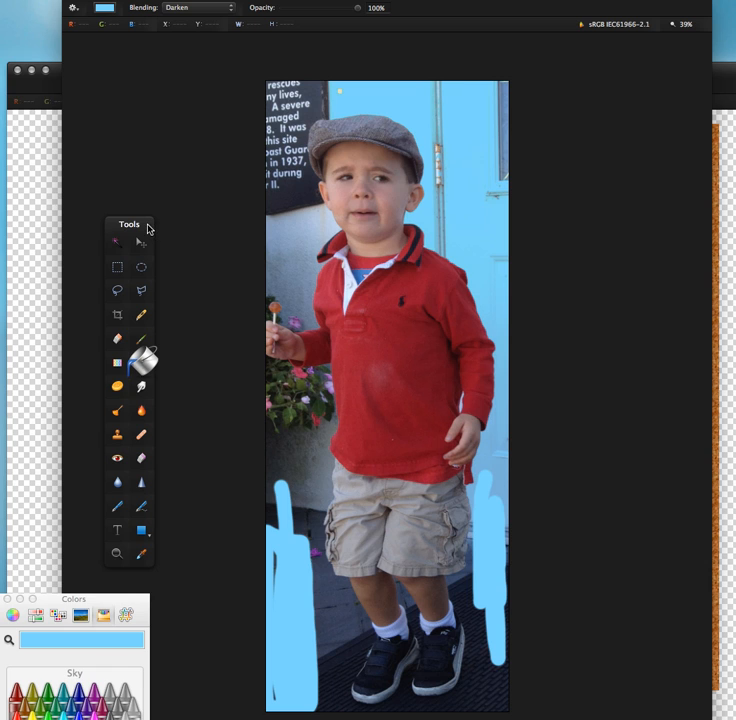
{"action": "left_click_drag", "start_coordinate": [148, 229], "coordinate": [202, 56]}
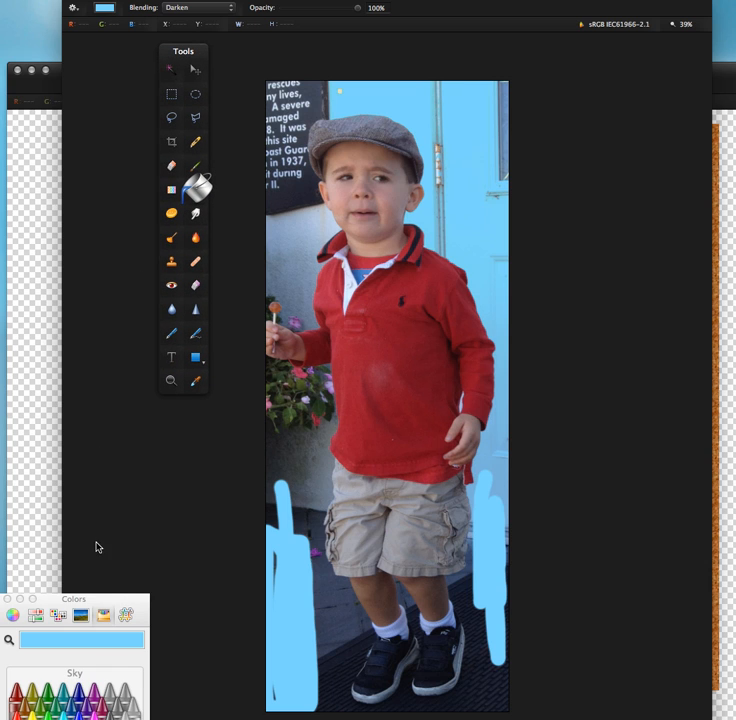
{"action": "left_click_drag", "start_coordinate": [103, 601], "coordinate": [143, 437]}
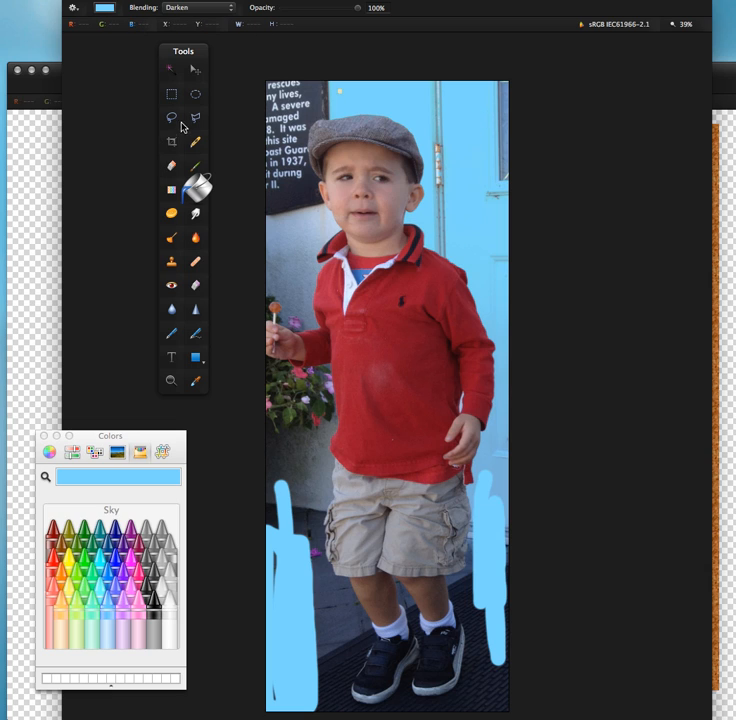
Step: Select the blue door area beside the boy with the Magic Wand and delete it
{"action": "left_click", "coordinate": [175, 73]}
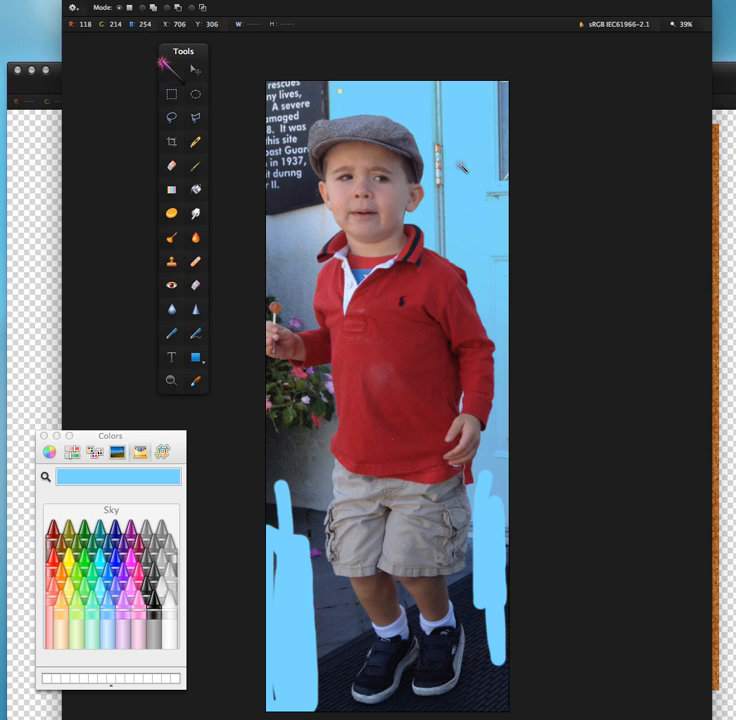
{"action": "left_click_drag", "start_coordinate": [461, 165], "coordinate": [481, 130]}
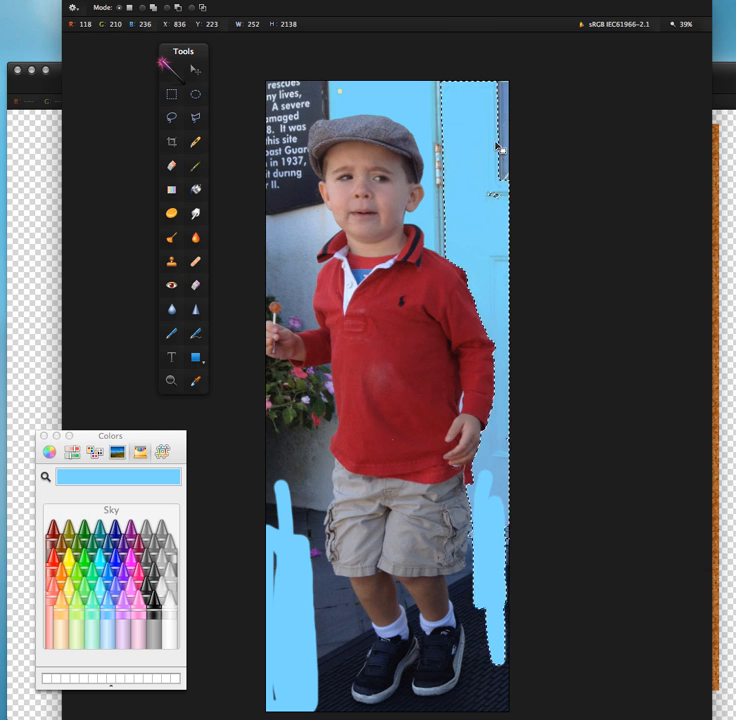
{"action": "key", "text": "Delete"}
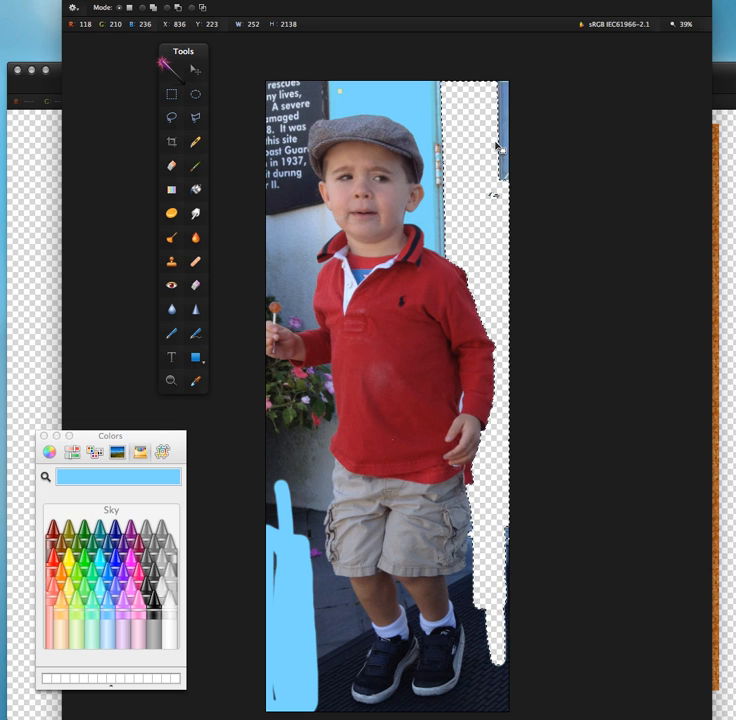
Step: Try clearing the blue wall around the cap and selecting the black sign, and undo both attempts
{"action": "left_click_drag", "start_coordinate": [381, 97], "coordinate": [435, 71]}
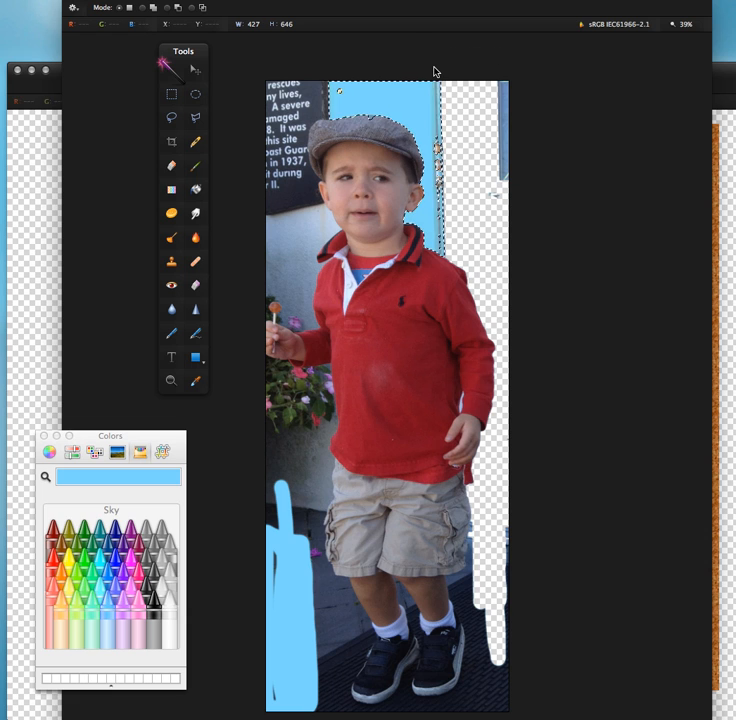
{"action": "key", "text": "Delete"}
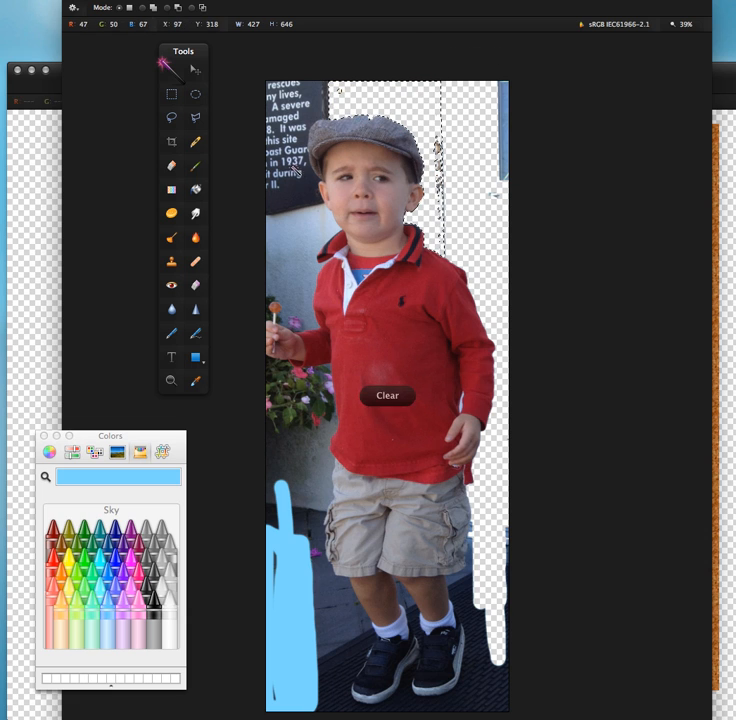
{"action": "left_click", "coordinate": [284, 124]}
{"action": "key", "text": "super+d"}
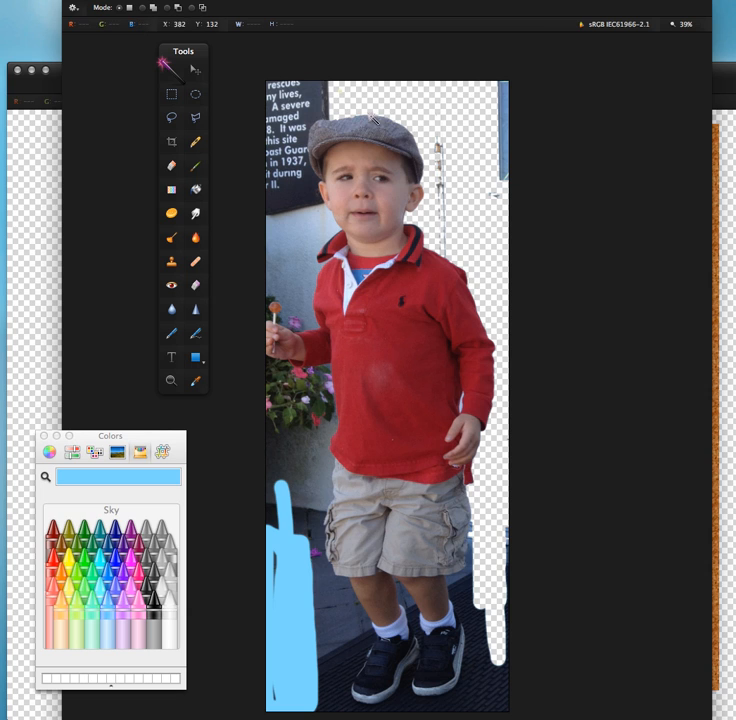
{"action": "key", "text": "super+z"}
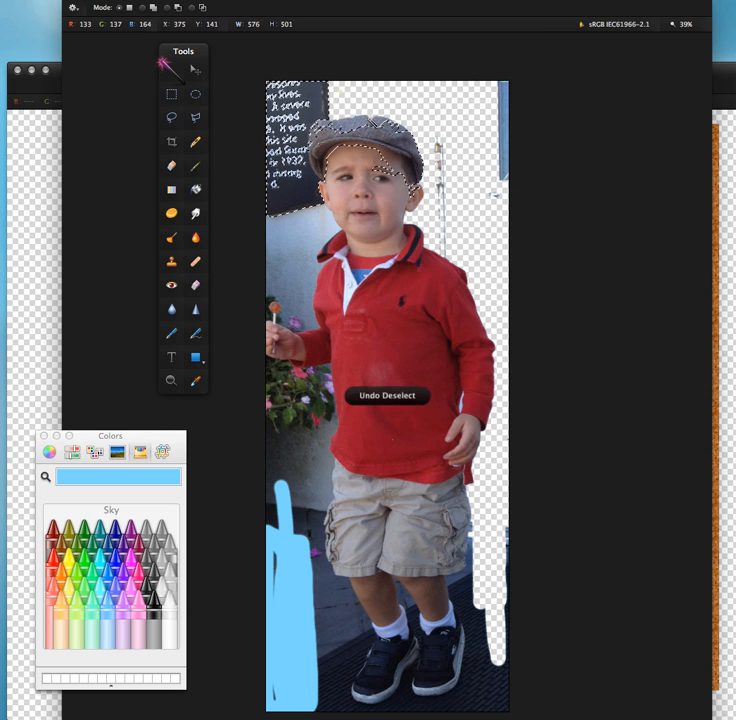
{"action": "key", "text": "Delete"}
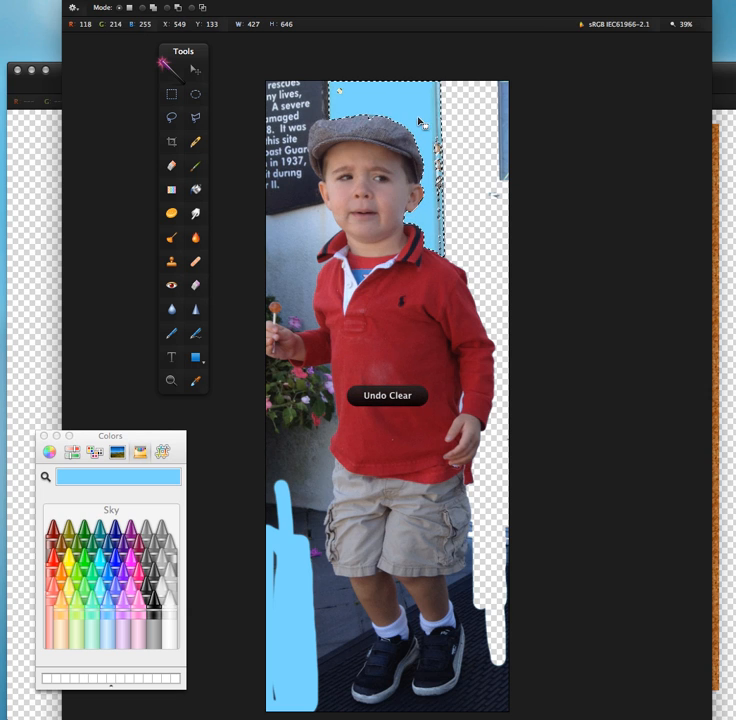
{"action": "left_click", "coordinate": [492, 193]}
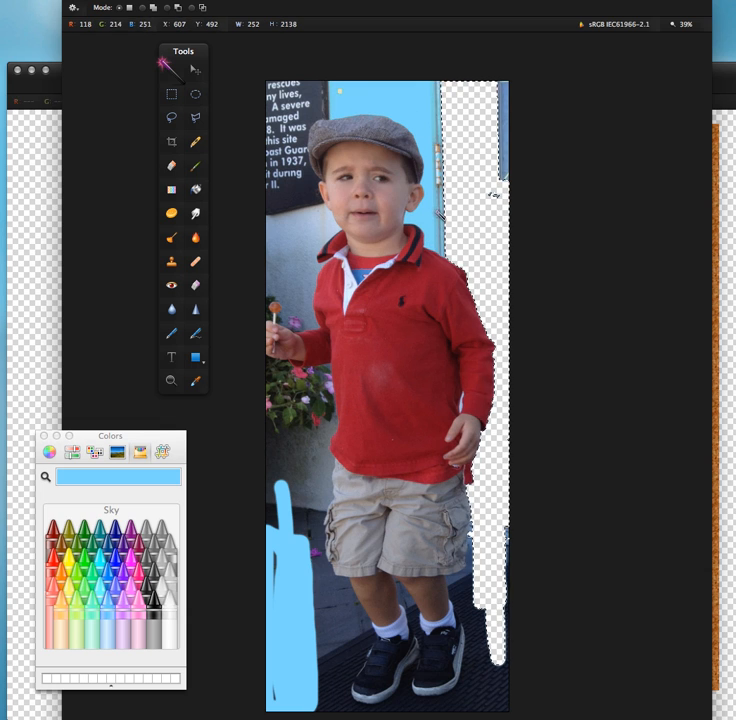
Step: Deselect the cleared door area, then select the blue wall between the sign and door frame at a lower tolerance and delete it
{"action": "key", "text": "super+d"}
{"action": "left_click_drag", "start_coordinate": [433, 212], "coordinate": [435, 194]}
{"action": "key", "text": "Delete"}
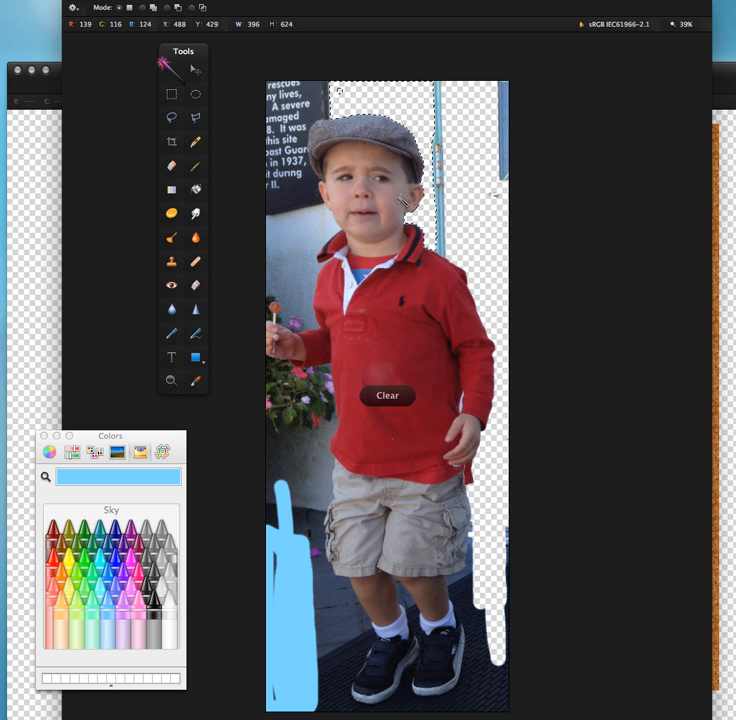
Step: Try deleting the black sign with a Magic Wand selection, undo the clear and deselect
{"action": "left_click_drag", "start_coordinate": [292, 116], "coordinate": [315, 127]}
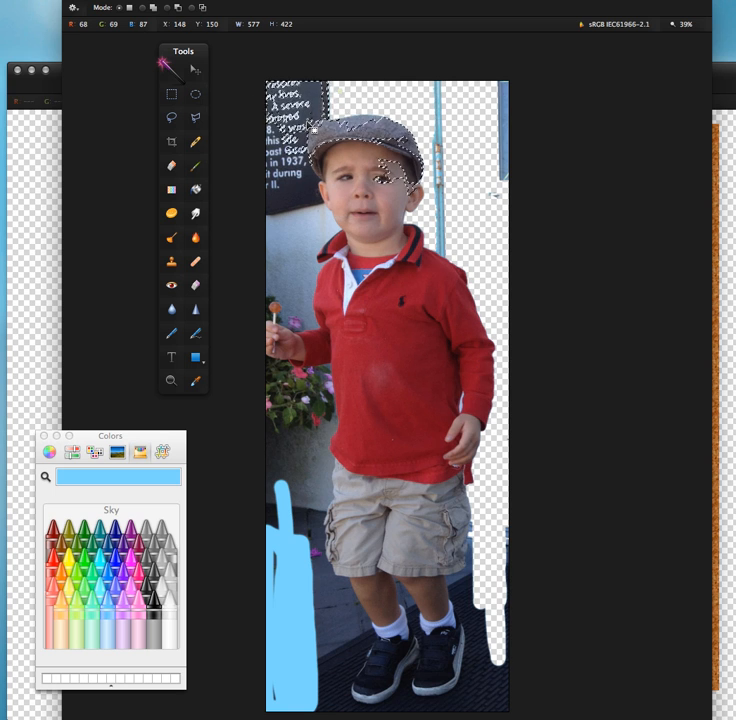
{"action": "key", "text": "Delete"}
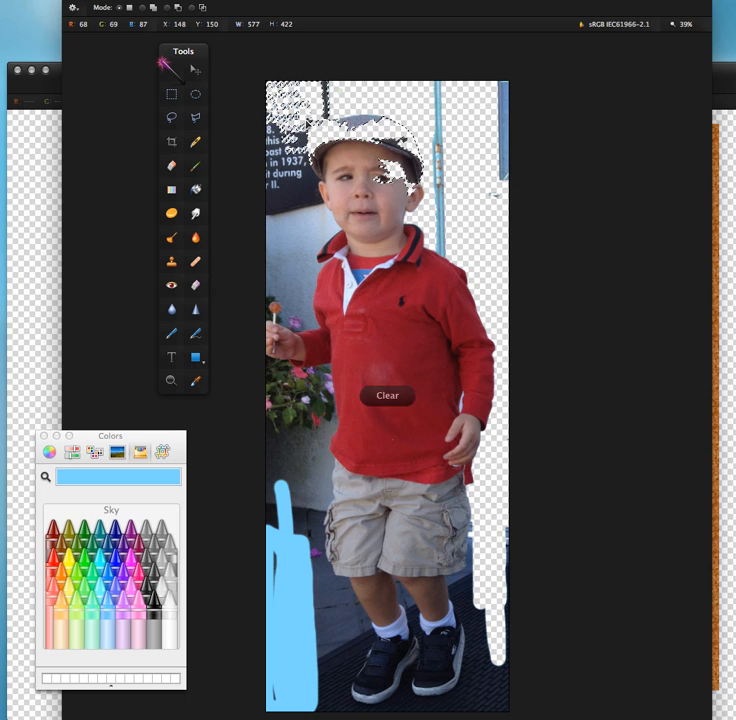
{"action": "key", "text": "super+z"}
{"action": "key", "text": "super+d"}
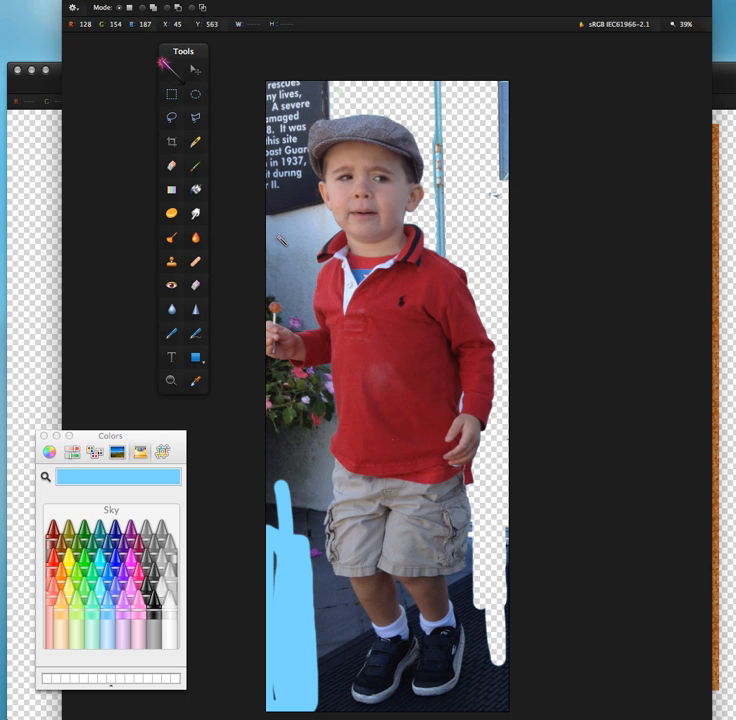
Step: Delete the wall between the sign and flowers and the dark planter area below the lollipop hand using the Magic Wand
{"action": "mouse_move", "coordinate": [279, 237]}
{"action": "left_mouse_down"}
{"action": "mouse_move", "coordinate": [285, 202]}
{"action": "mouse_move", "coordinate": [301, 191]}
{"action": "mouse_move", "coordinate": [298, 203]}
{"action": "left_mouse_up"}
{"action": "key", "text": "BackSpace"}
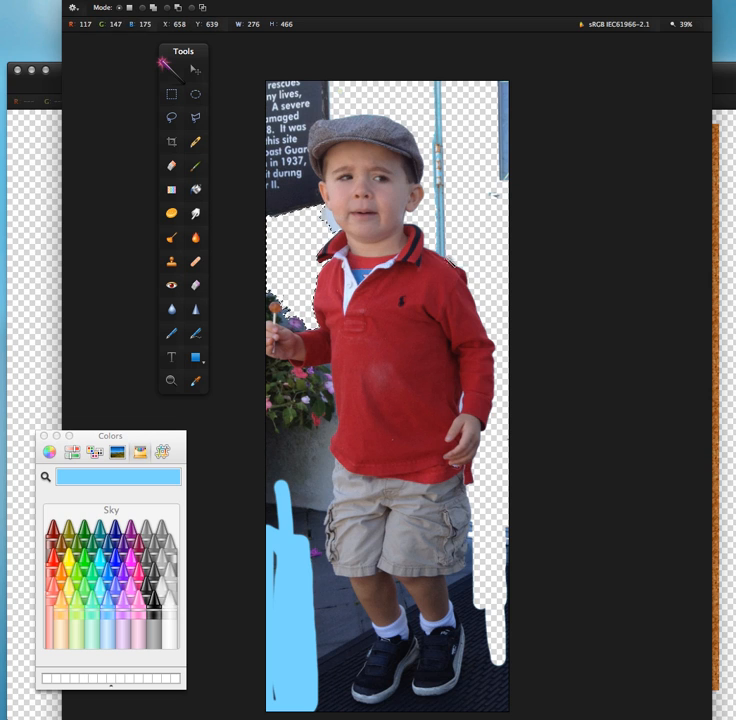
{"action": "left_click_drag", "start_coordinate": [285, 445], "coordinate": [305, 428]}
{"action": "key", "text": "Delete"}
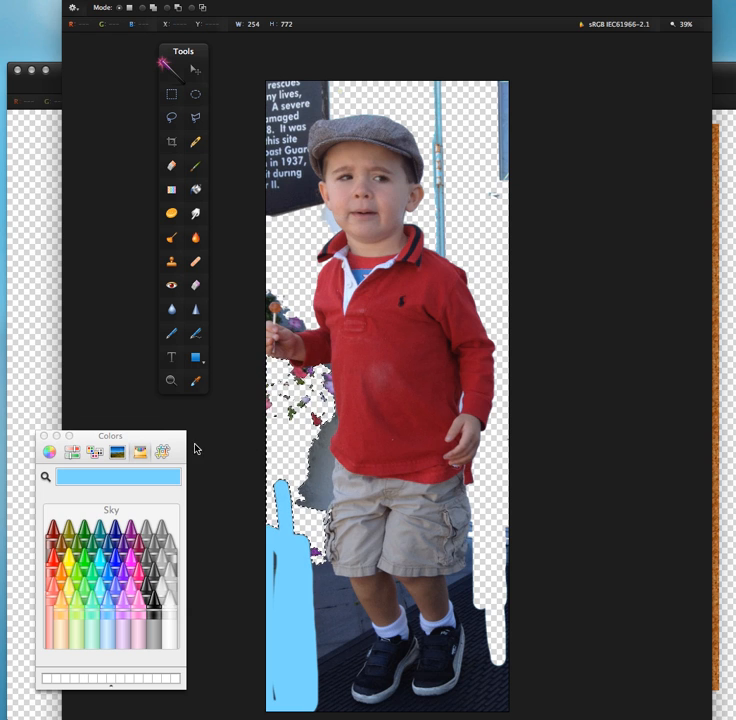
Step: Select the sky-blue strokes below the planter with the Magic Wand at about 18% tolerance or more and delete them
{"action": "left_click", "coordinate": [283, 537]}
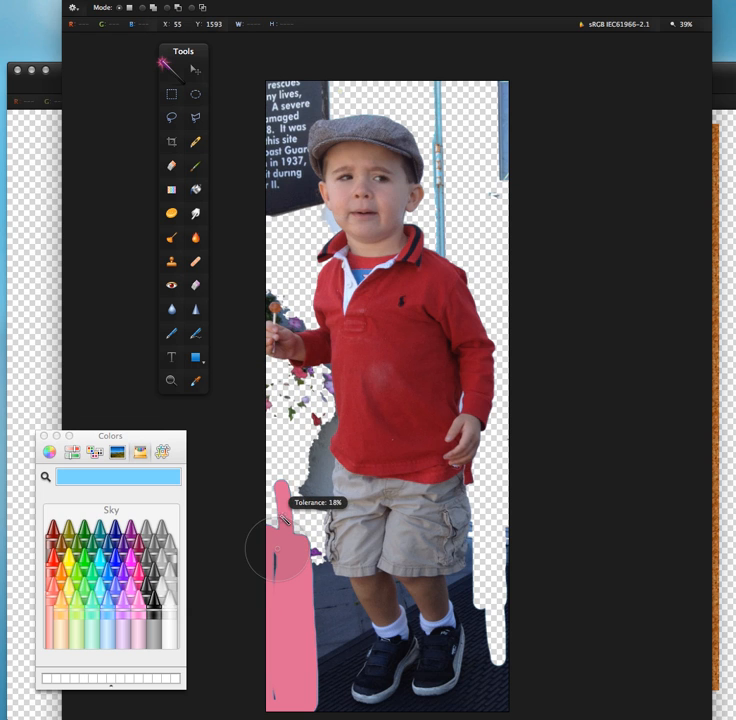
{"action": "left_click_drag", "start_coordinate": [284, 519], "coordinate": [286, 496]}
{"action": "key", "text": "Delete"}
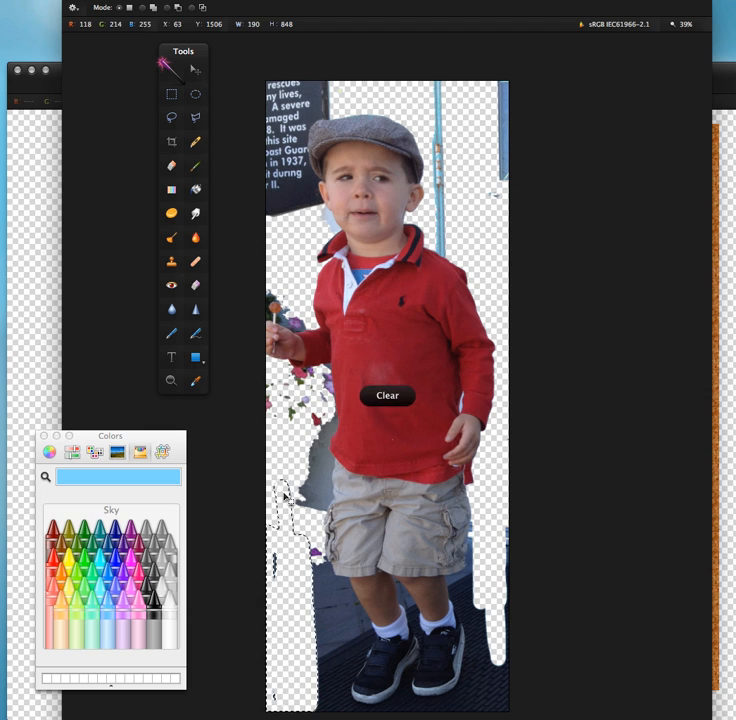
{"action": "left_click", "coordinate": [303, 471]}
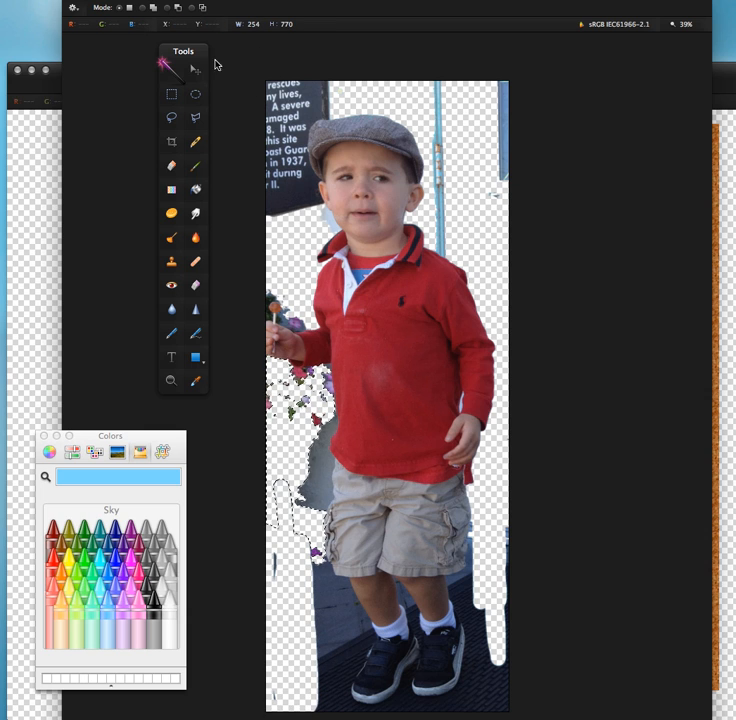
Step: Choose the Eraser and set its brush to the hard round size 55
{"action": "left_click", "coordinate": [168, 171]}
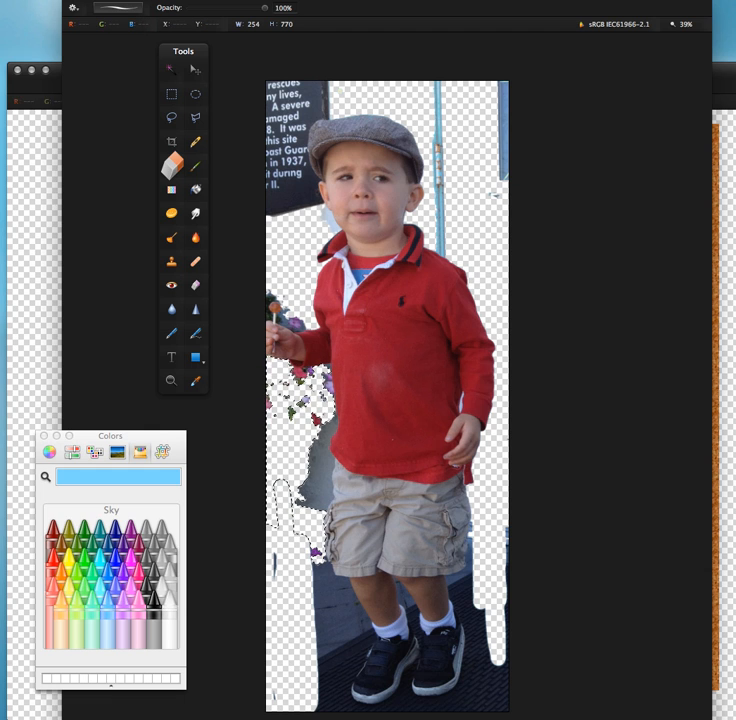
{"action": "mouse_move", "coordinate": [735, 600]}
{"action": "left_mouse_down"}
{"action": "mouse_move", "coordinate": [669, 437]}
{"action": "mouse_move", "coordinate": [642, 317]}
{"action": "left_mouse_up"}
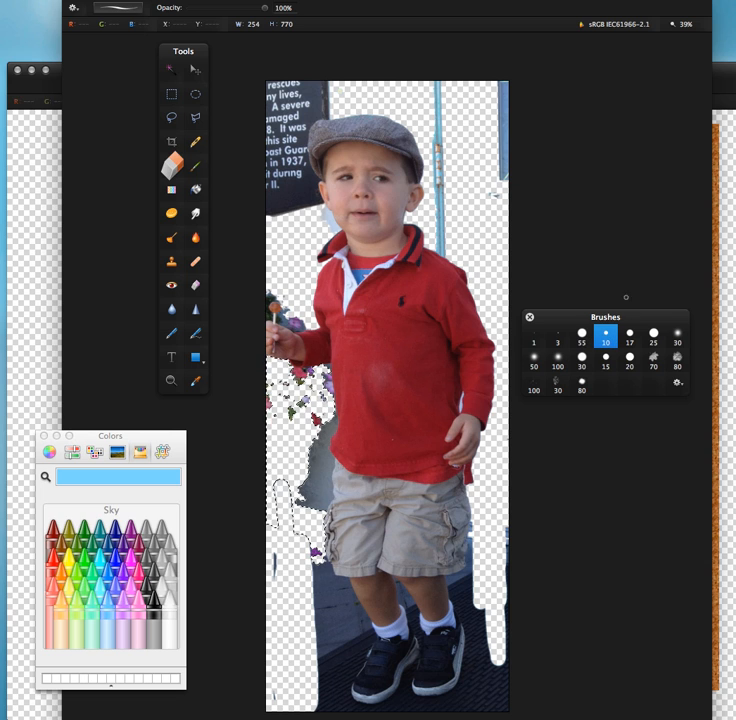
{"action": "left_click", "coordinate": [581, 334]}
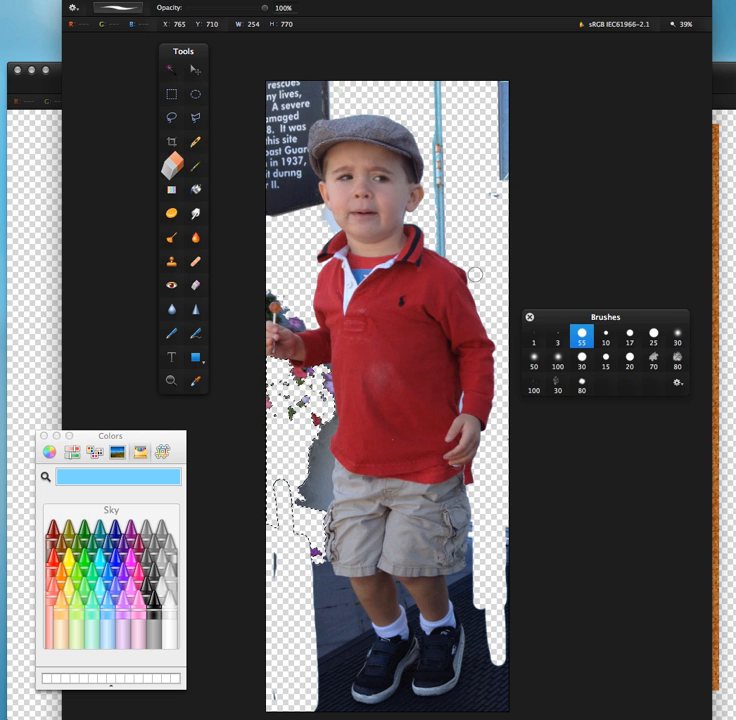
Step: Select a small patch of the black sign with the Magic Wand, deselect it and return to the size 55 Eraser
{"action": "left_click", "coordinate": [171, 72]}
{"action": "left_click", "coordinate": [288, 198]}
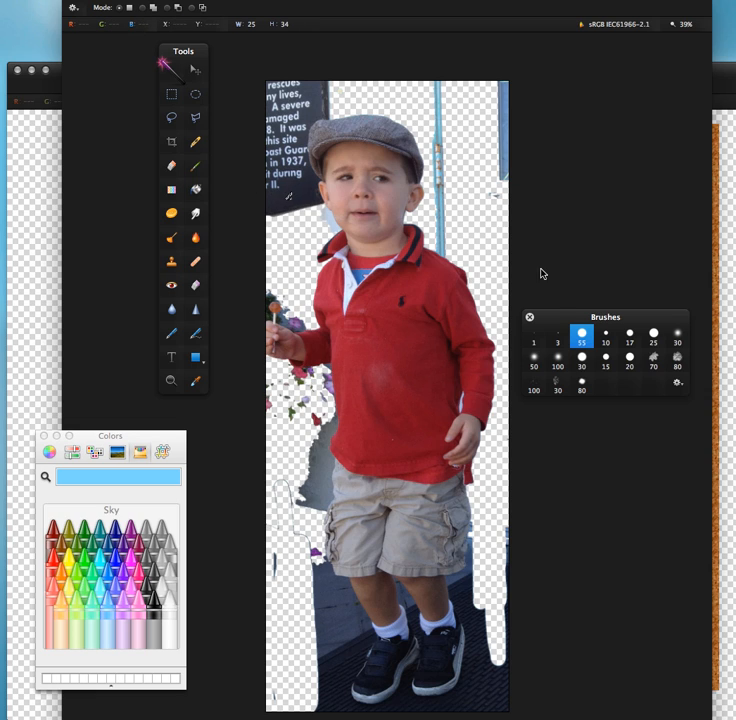
{"action": "left_click", "coordinate": [606, 338]}
{"action": "left_click", "coordinate": [580, 337]}
{"action": "left_click", "coordinate": [174, 166]}
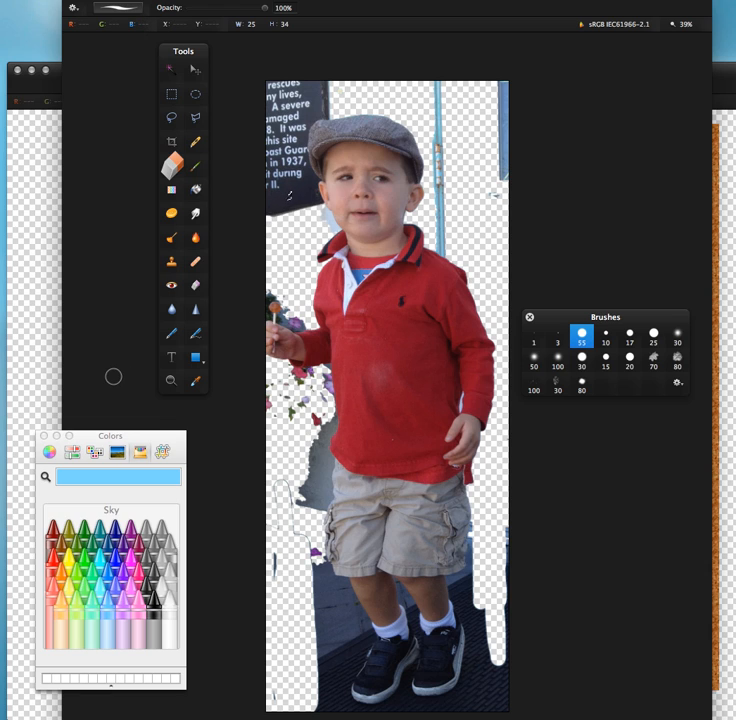
{"action": "left_click", "coordinate": [171, 94]}
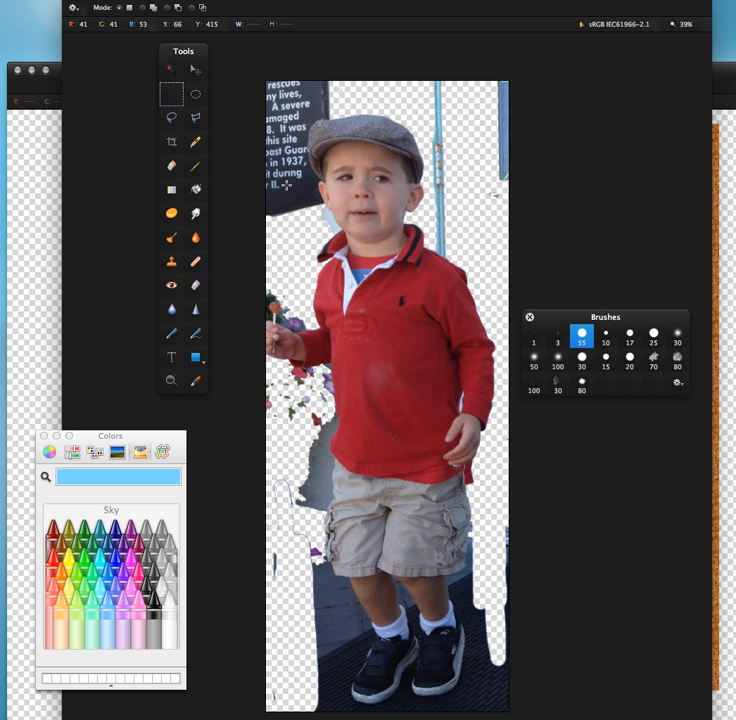
{"action": "left_click", "coordinate": [173, 170]}
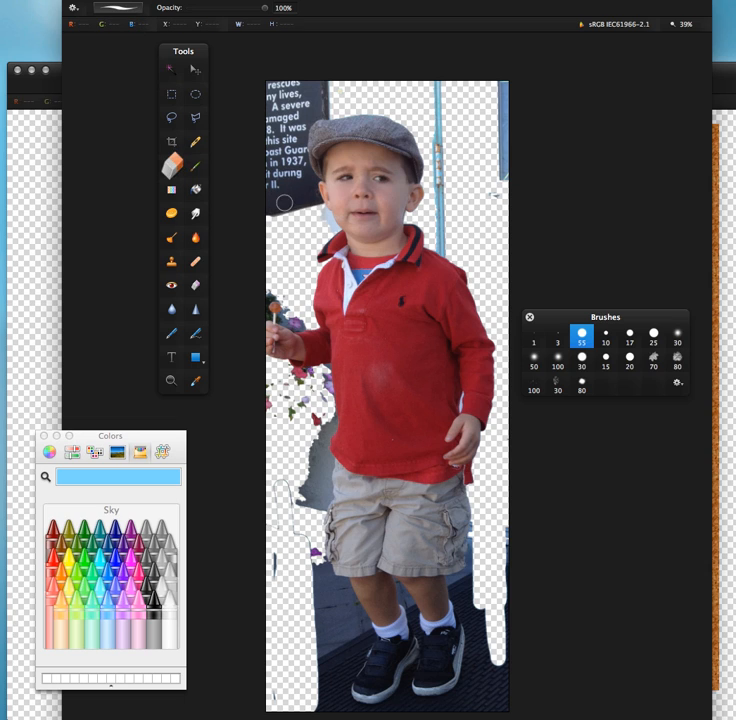
Step: Erase the blue door frame strip at the photo's edge and the whole blue pole beside the boy's head
{"action": "left_click_drag", "start_coordinate": [506, 159], "coordinate": [500, 68]}
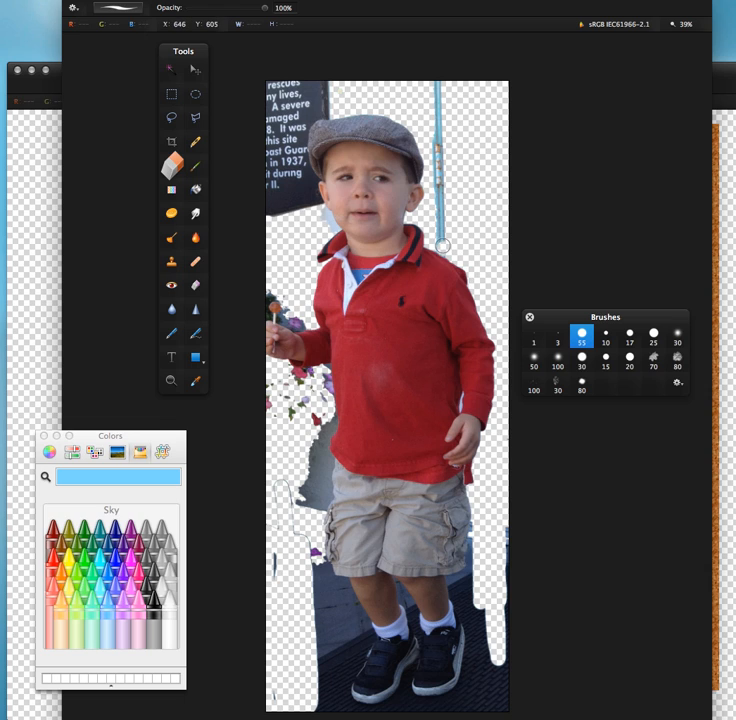
{"action": "mouse_move", "coordinate": [443, 244]}
{"action": "left_mouse_down"}
{"action": "mouse_move", "coordinate": [446, 183]}
{"action": "mouse_move", "coordinate": [436, 78]}
{"action": "left_mouse_up"}
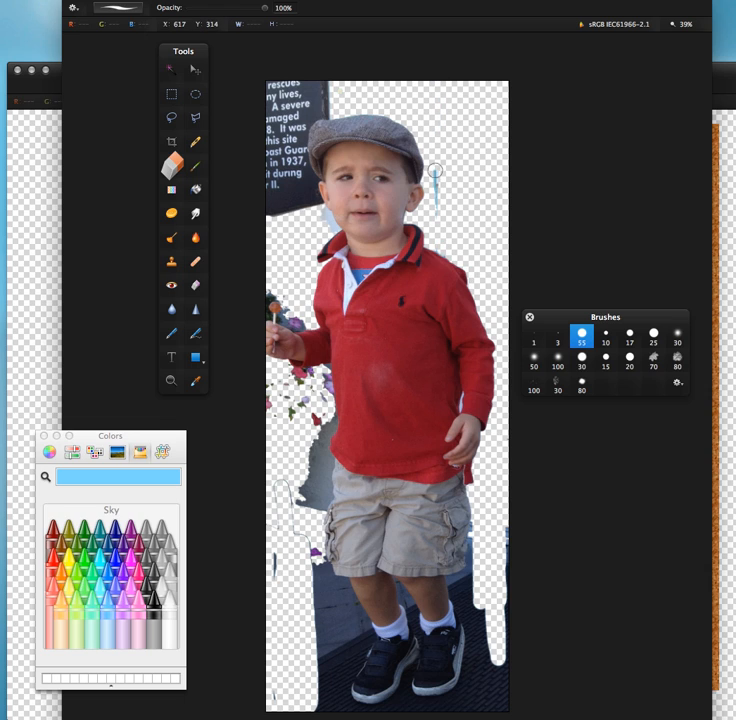
{"action": "left_click_drag", "start_coordinate": [435, 170], "coordinate": [436, 229]}
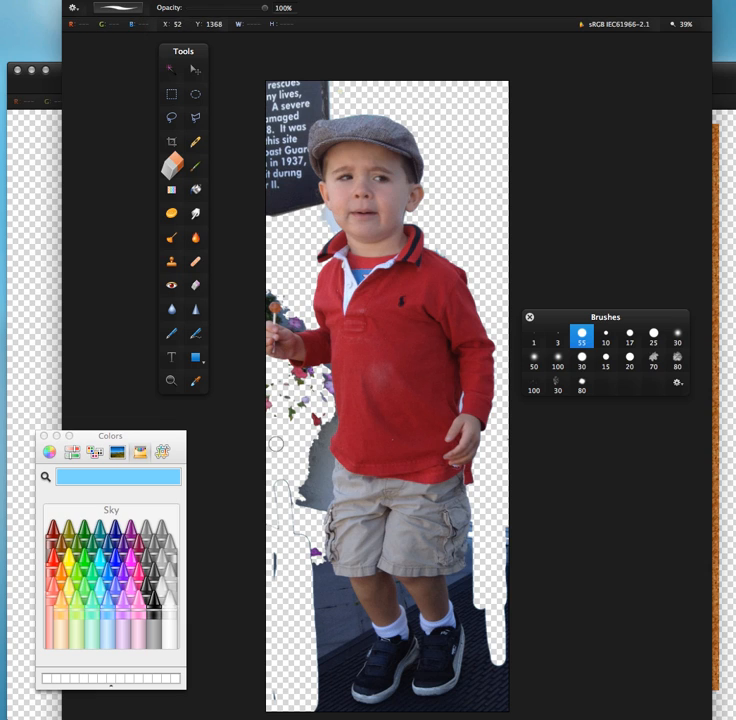
Step: Zoom in on the boy's ear and erase the wall remnants below the earlobe with the size 10 Eraser brush
{"action": "left_click", "coordinate": [170, 381]}
{"action": "left_click_drag", "start_coordinate": [279, 174], "coordinate": [428, 296]}
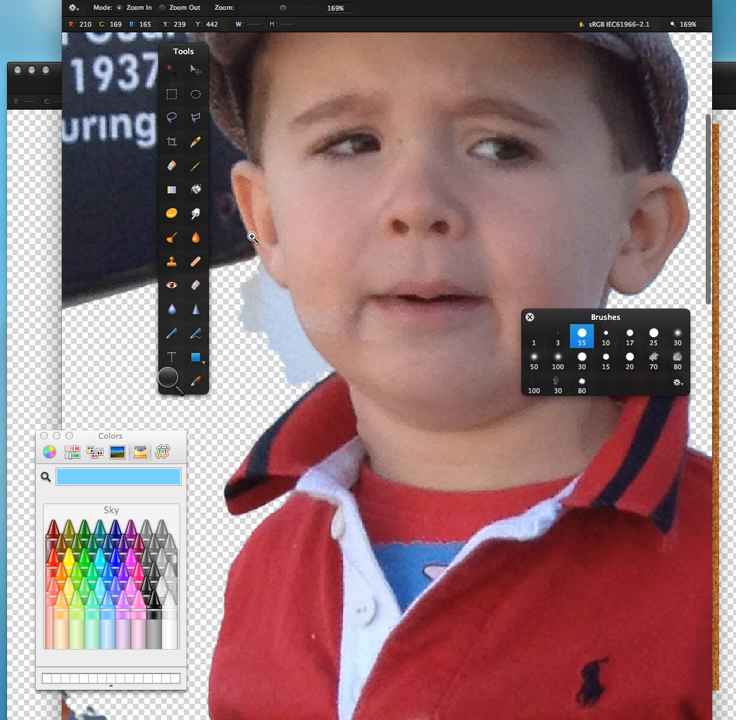
{"action": "left_click_drag", "start_coordinate": [126, 181], "coordinate": [430, 418]}
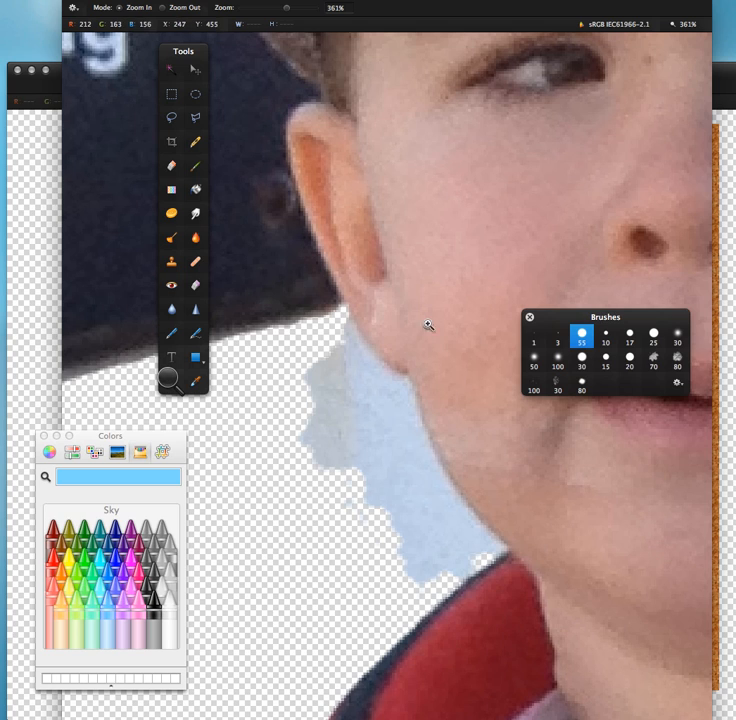
{"action": "left_click", "coordinate": [171, 165]}
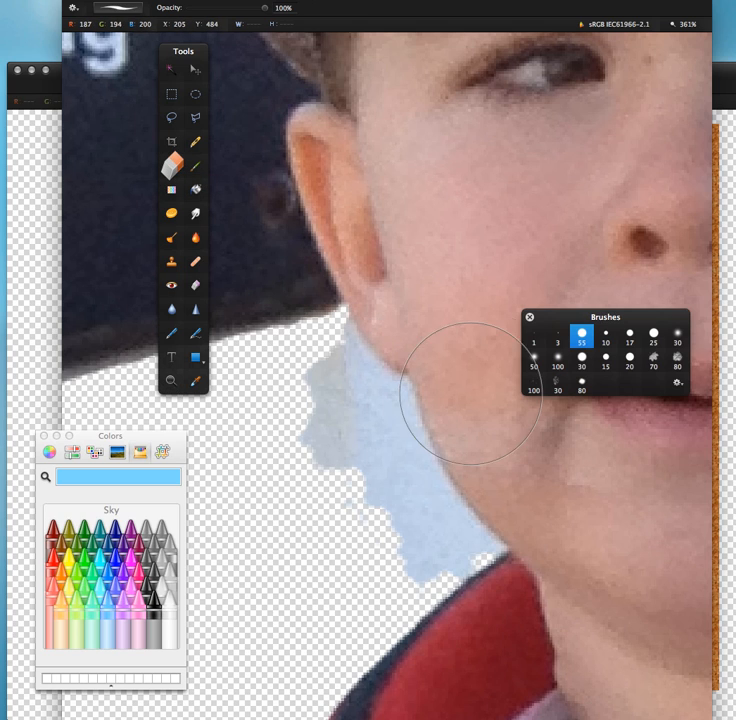
{"action": "left_click", "coordinate": [605, 335]}
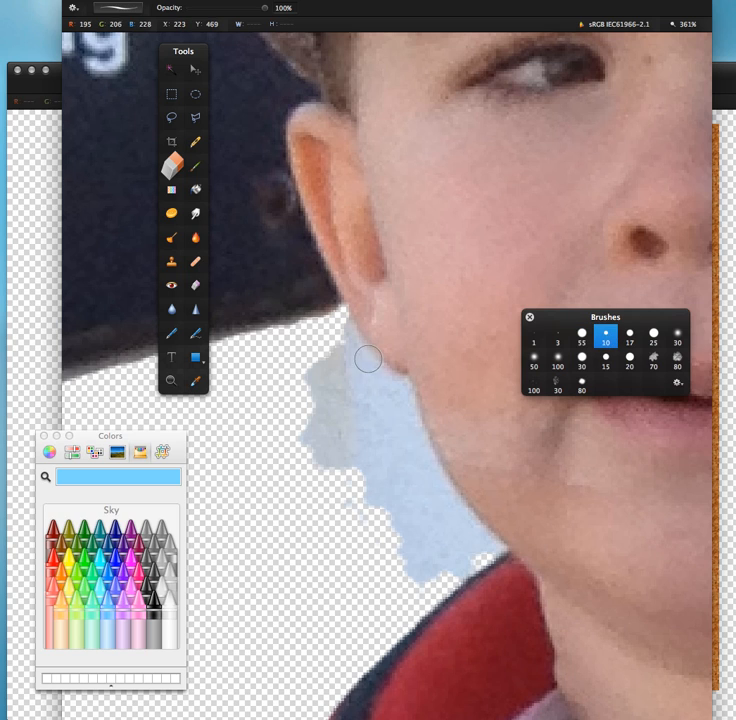
{"action": "mouse_move", "coordinate": [349, 349]}
{"action": "left_mouse_down"}
{"action": "mouse_move", "coordinate": [370, 375]}
{"action": "mouse_move", "coordinate": [389, 383]}
{"action": "left_mouse_up"}
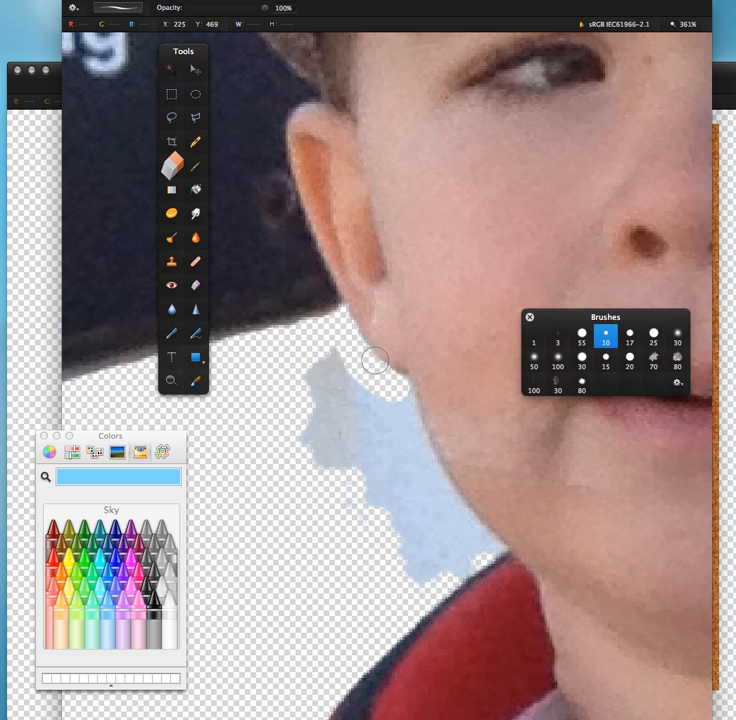
{"action": "mouse_move", "coordinate": [375, 363]}
{"action": "left_mouse_down"}
{"action": "mouse_move", "coordinate": [359, 420]}
{"action": "mouse_move", "coordinate": [328, 345]}
{"action": "mouse_move", "coordinate": [339, 461]}
{"action": "mouse_move", "coordinate": [310, 344]}
{"action": "mouse_move", "coordinate": [323, 480]}
{"action": "mouse_move", "coordinate": [291, 393]}
{"action": "mouse_move", "coordinate": [351, 504]}
{"action": "mouse_move", "coordinate": [355, 417]}
{"action": "mouse_move", "coordinate": [300, 418]}
{"action": "mouse_move", "coordinate": [323, 419]}
{"action": "mouse_move", "coordinate": [365, 386]}
{"action": "mouse_move", "coordinate": [383, 503]}
{"action": "mouse_move", "coordinate": [384, 486]}
{"action": "mouse_move", "coordinate": [419, 558]}
{"action": "mouse_move", "coordinate": [421, 567]}
{"action": "mouse_move", "coordinate": [408, 572]}
{"action": "mouse_move", "coordinate": [367, 382]}
{"action": "left_mouse_up"}
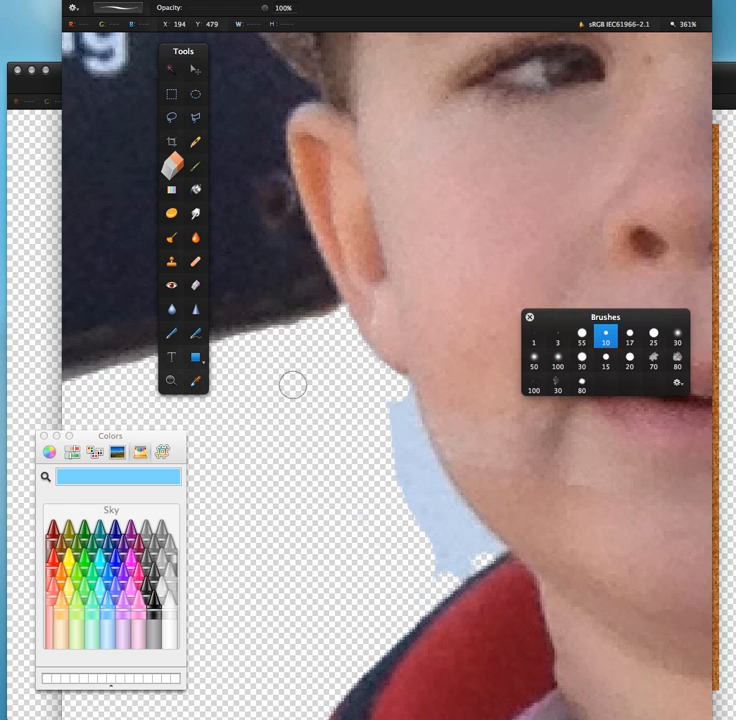
Step: Try a straight eraser stroke from the transparent area across the boy's cheek, and undo it
{"action": "left_click_drag", "start_coordinate": [310, 384], "coordinate": [537, 403]}
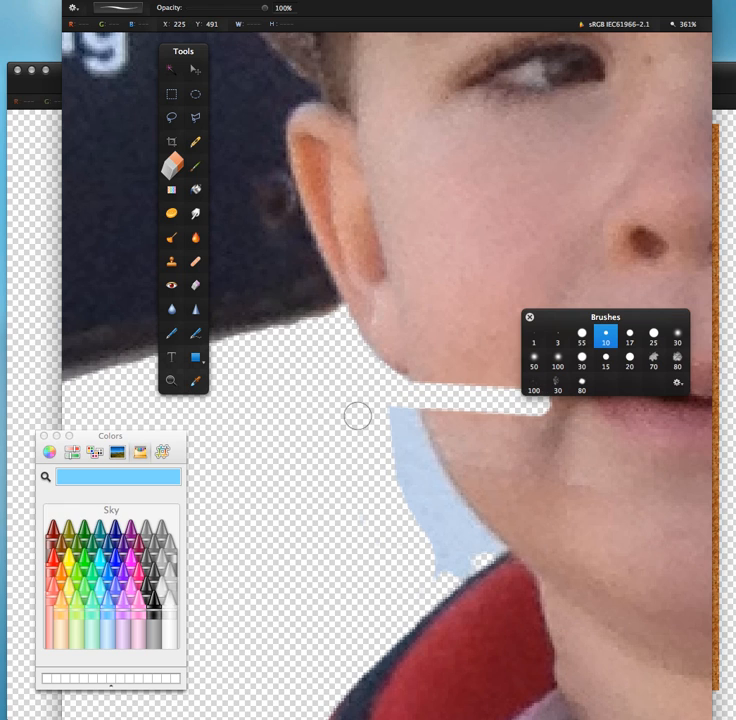
{"action": "key", "text": "super+z"}
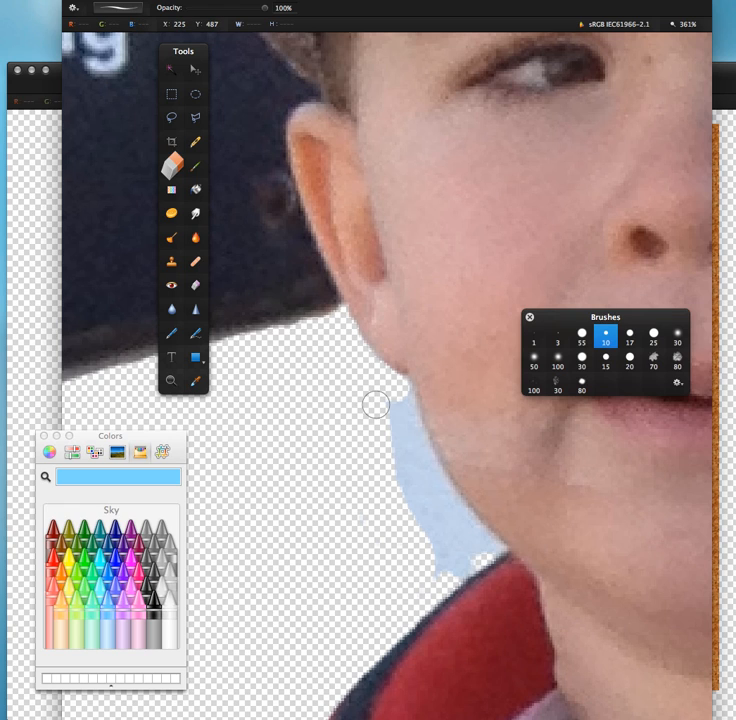
Step: Erase the light-blue wall remnant along the boy's jaw towards the collar and inspect the cleaned edge up close
{"action": "mouse_move", "coordinate": [397, 395]}
{"action": "left_mouse_down"}
{"action": "mouse_move", "coordinate": [407, 440]}
{"action": "mouse_move", "coordinate": [418, 457]}
{"action": "mouse_move", "coordinate": [410, 430]}
{"action": "mouse_move", "coordinate": [466, 548]}
{"action": "mouse_move", "coordinate": [457, 565]}
{"action": "mouse_move", "coordinate": [466, 557]}
{"action": "mouse_move", "coordinate": [394, 505]}
{"action": "mouse_move", "coordinate": [373, 396]}
{"action": "mouse_move", "coordinate": [439, 554]}
{"action": "mouse_move", "coordinate": [442, 544]}
{"action": "left_mouse_up"}
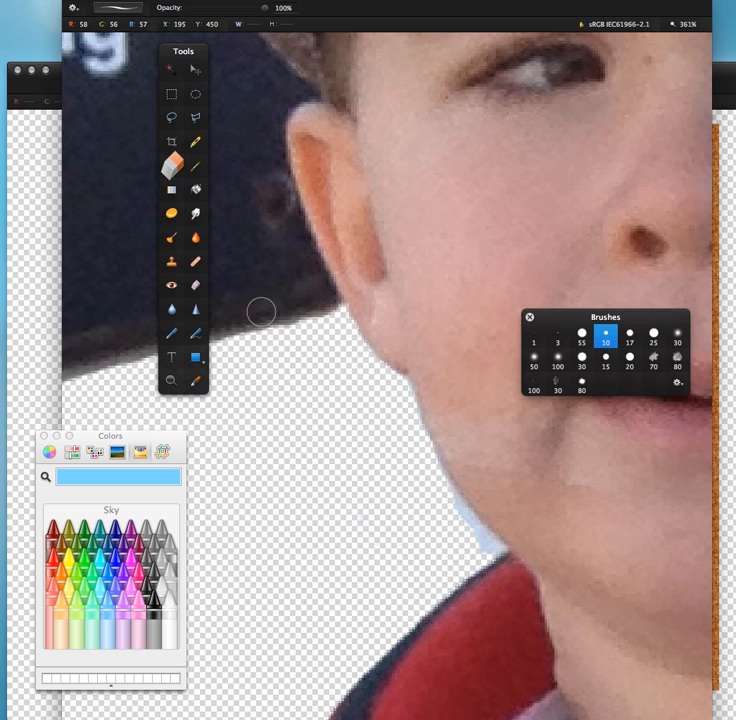
{"action": "left_click", "coordinate": [175, 384]}
{"action": "left_click", "coordinate": [368, 371]}
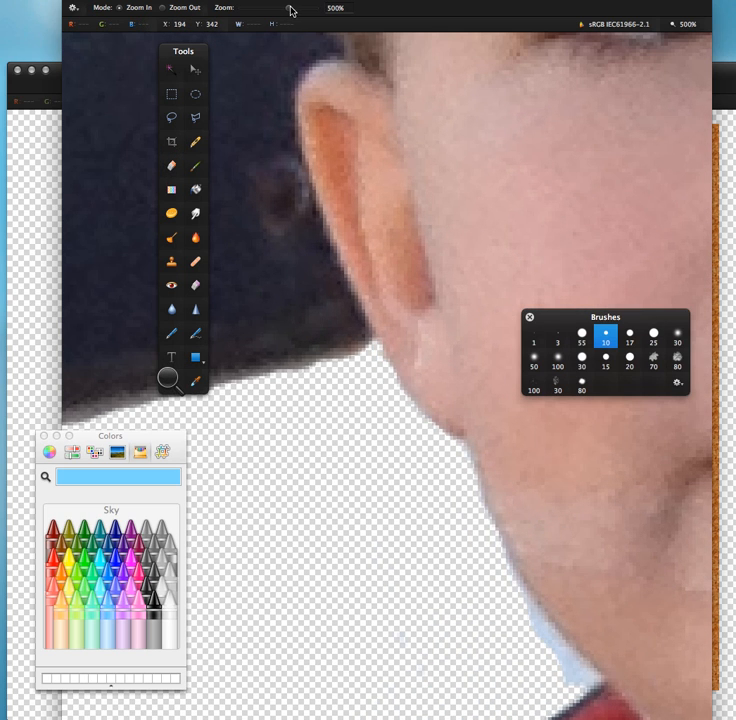
{"action": "left_click_drag", "start_coordinate": [290, 10], "coordinate": [268, 12]}
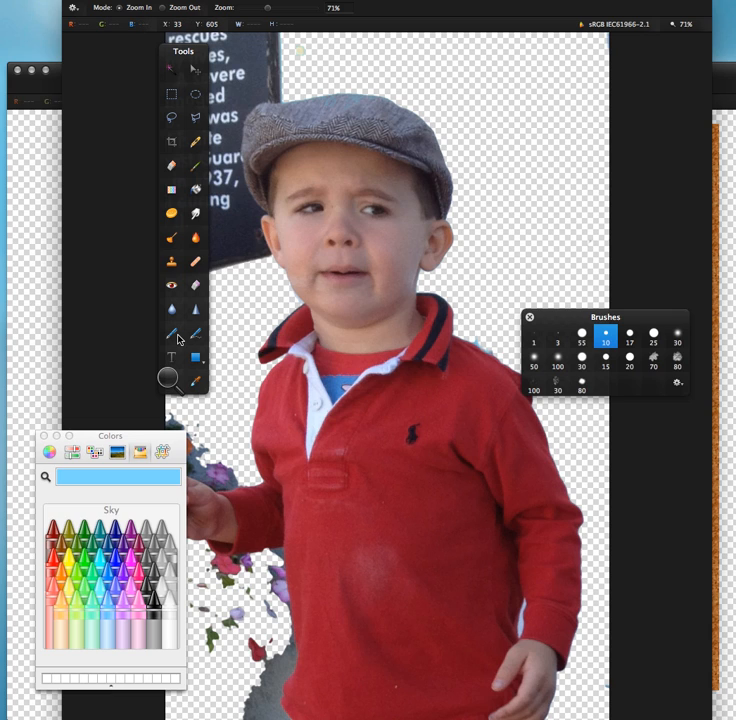
Step: Fill the transparent background on the far side of the boy from the sign with sky blue using the Paint Bucket
{"action": "left_click", "coordinate": [172, 69]}
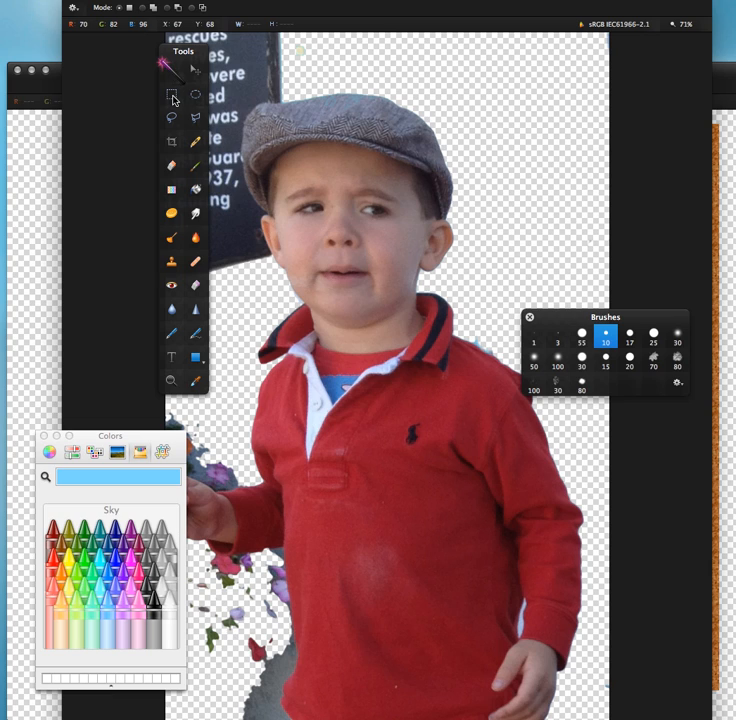
{"action": "left_click", "coordinate": [172, 168]}
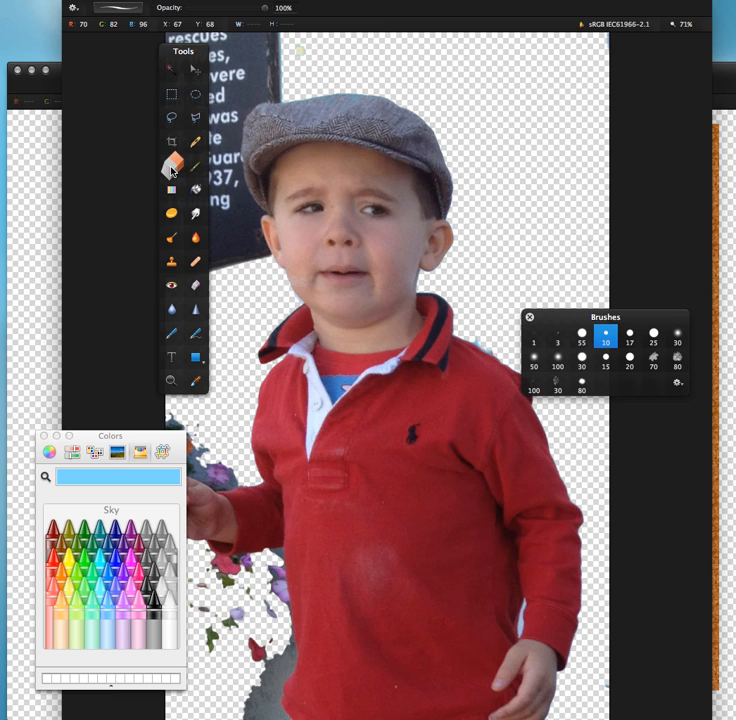
{"action": "left_click", "coordinate": [197, 167]}
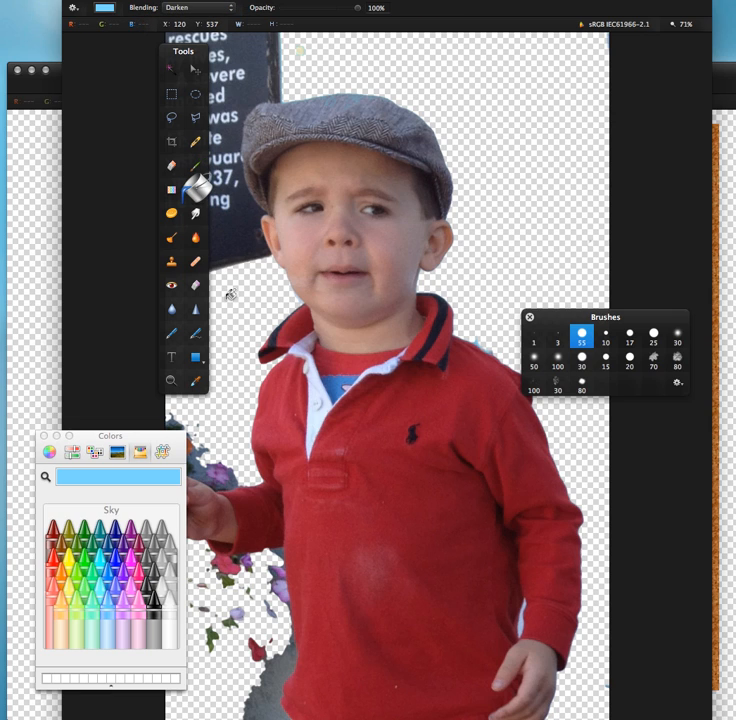
{"action": "left_click", "coordinate": [510, 121]}
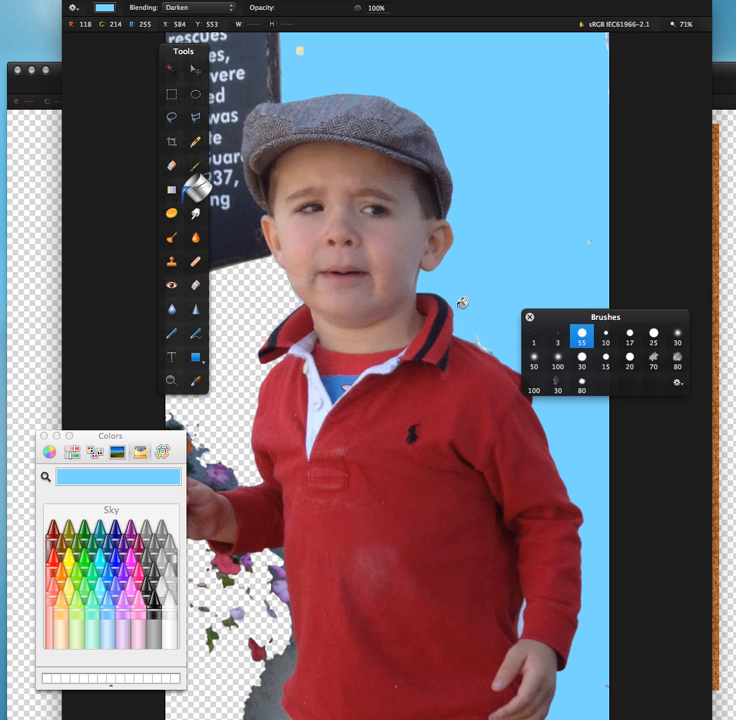
Step: Sample several shades of red from different spots on the boy's shirt with the Eyedropper
{"action": "left_click", "coordinate": [196, 384]}
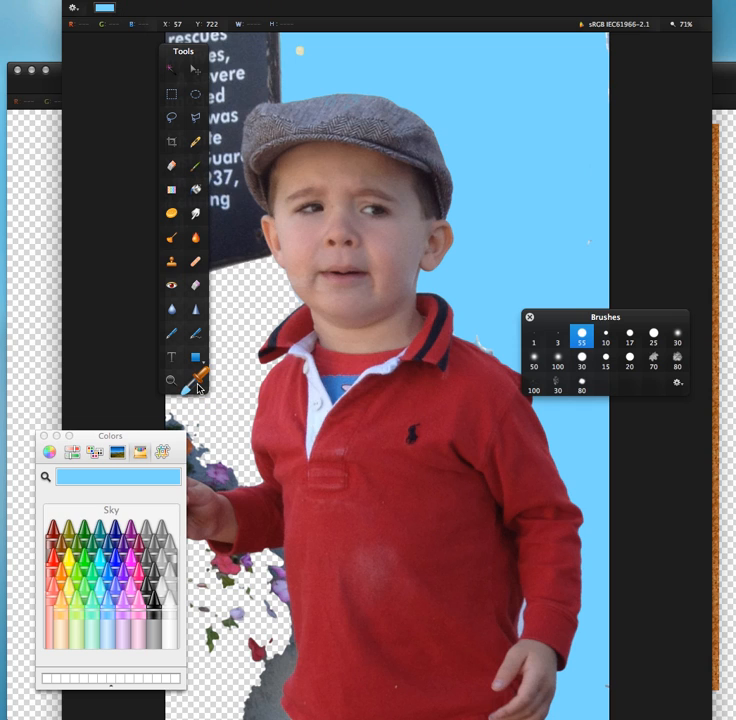
{"action": "left_click", "coordinate": [383, 500]}
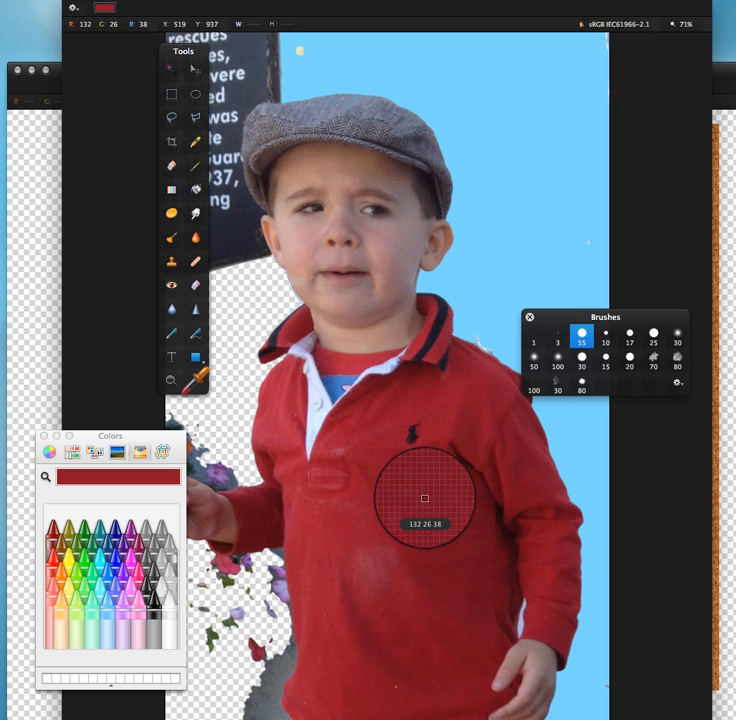
{"action": "left_click", "coordinate": [428, 408]}
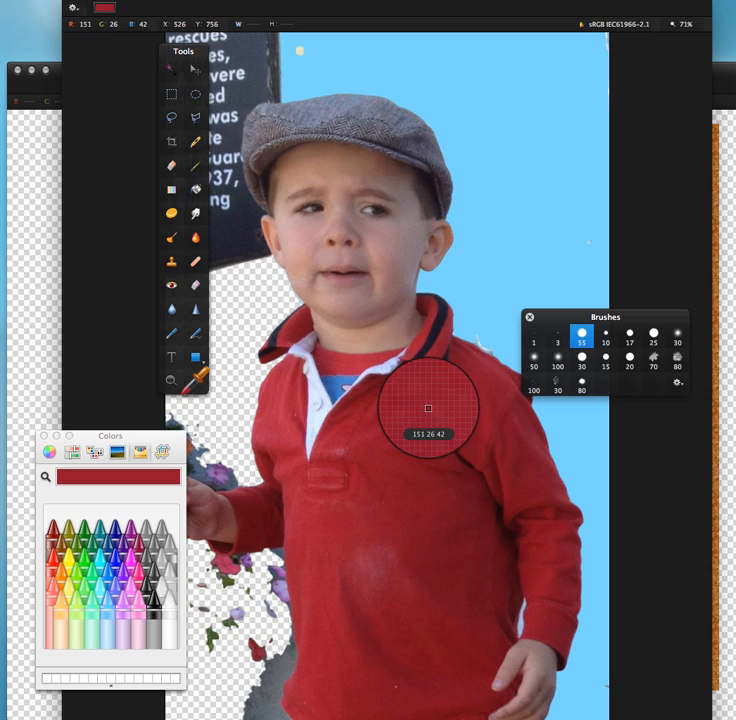
{"action": "left_click", "coordinate": [452, 396]}
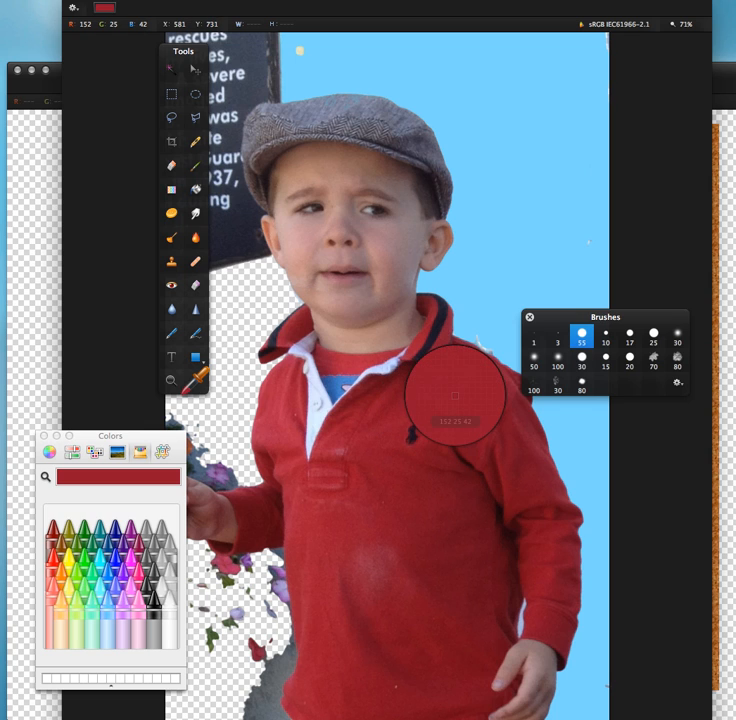
{"action": "left_click", "coordinate": [363, 567]}
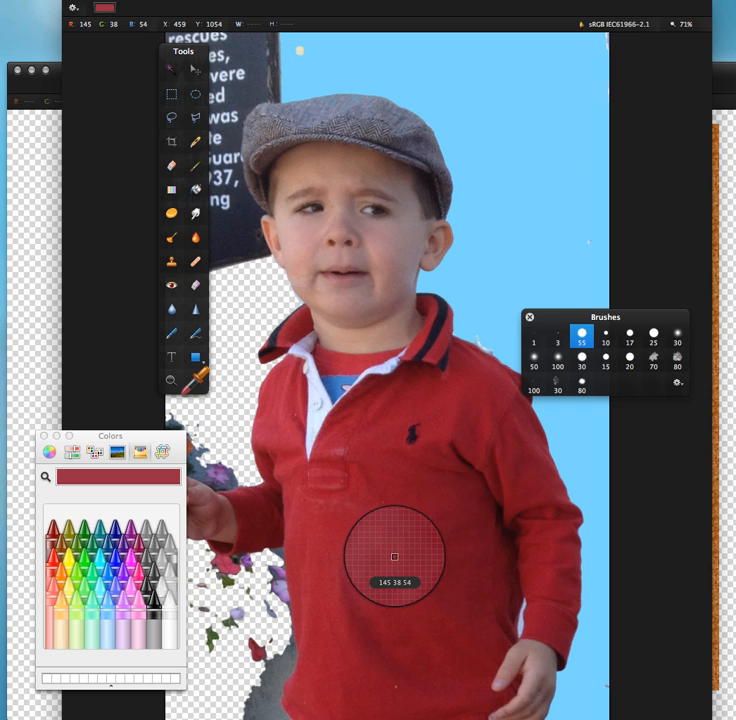
{"action": "left_click", "coordinate": [436, 412]}
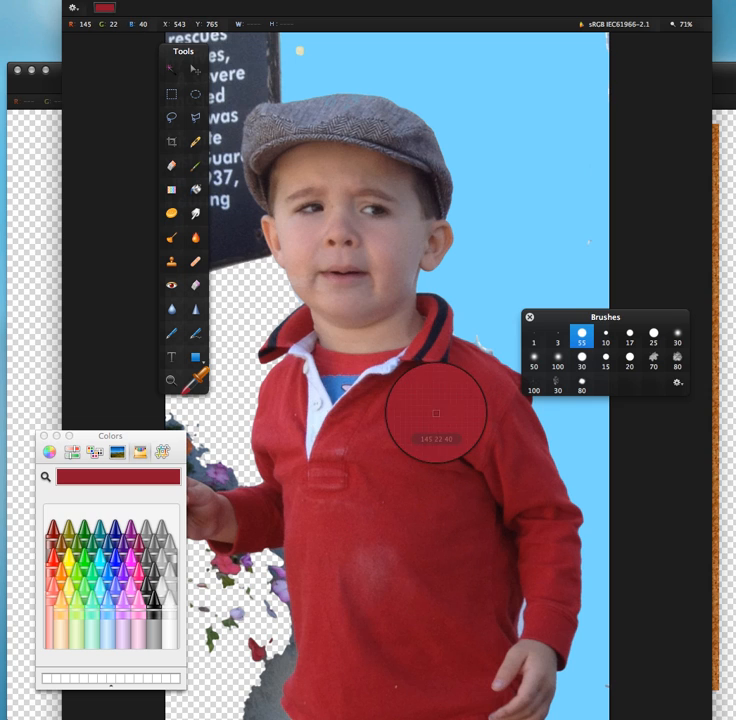
Step: Sample the dark navy of the collar stripe and fill the sky-blue background with it using the Paint Bucket
{"action": "left_click", "coordinate": [434, 330]}
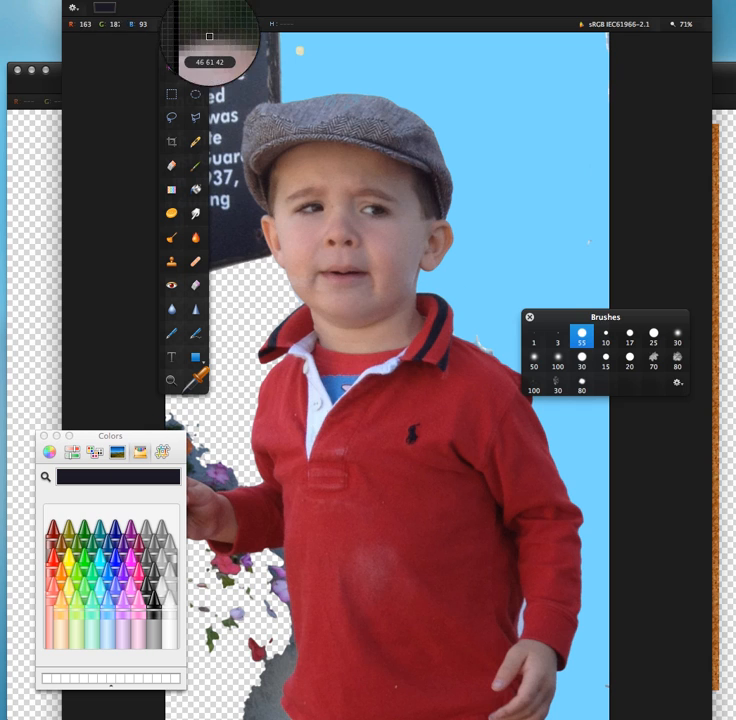
{"action": "left_click", "coordinate": [197, 190]}
{"action": "left_click", "coordinate": [578, 98]}
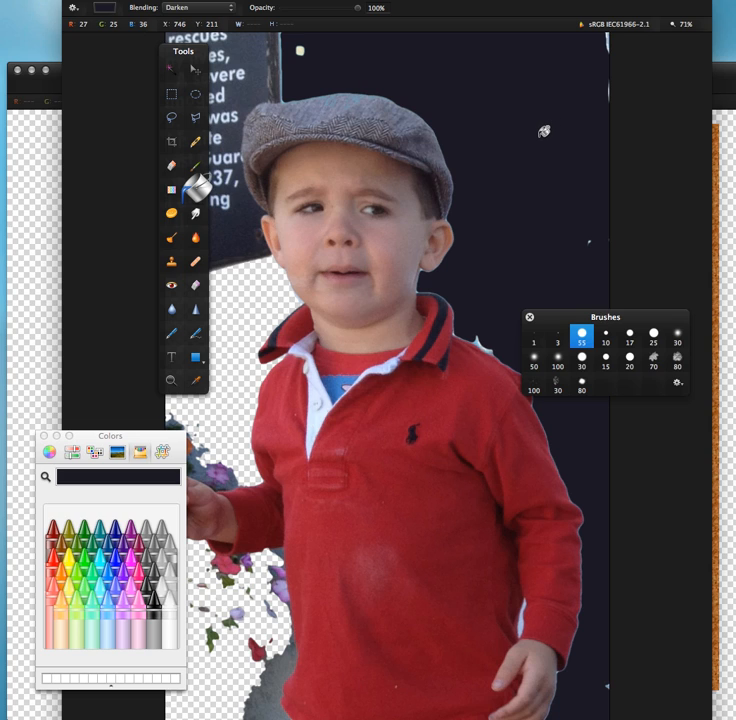
Step: Paint dark navy over the leftover light specks in the background and the upper edge of the sign with the size 55 Brush
{"action": "left_click_drag", "start_coordinate": [682, 316], "coordinate": [735, 318]}
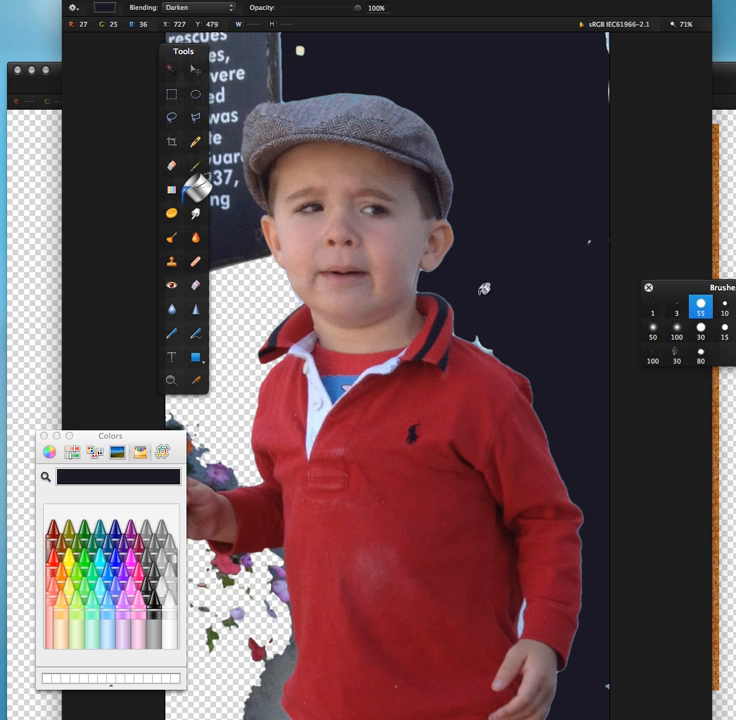
{"action": "left_click", "coordinate": [196, 164]}
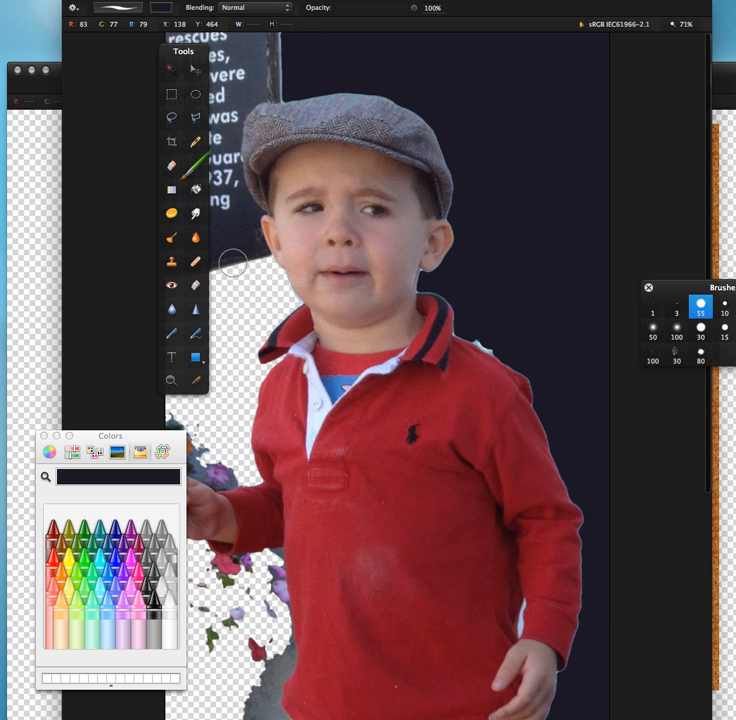
{"action": "mouse_move", "coordinate": [289, 77]}
{"action": "left_mouse_down"}
{"action": "mouse_move", "coordinate": [256, 77]}
{"action": "mouse_move", "coordinate": [251, 42]}
{"action": "mouse_move", "coordinate": [277, 38]}
{"action": "mouse_move", "coordinate": [283, 43]}
{"action": "mouse_move", "coordinate": [258, 61]}
{"action": "left_mouse_up"}
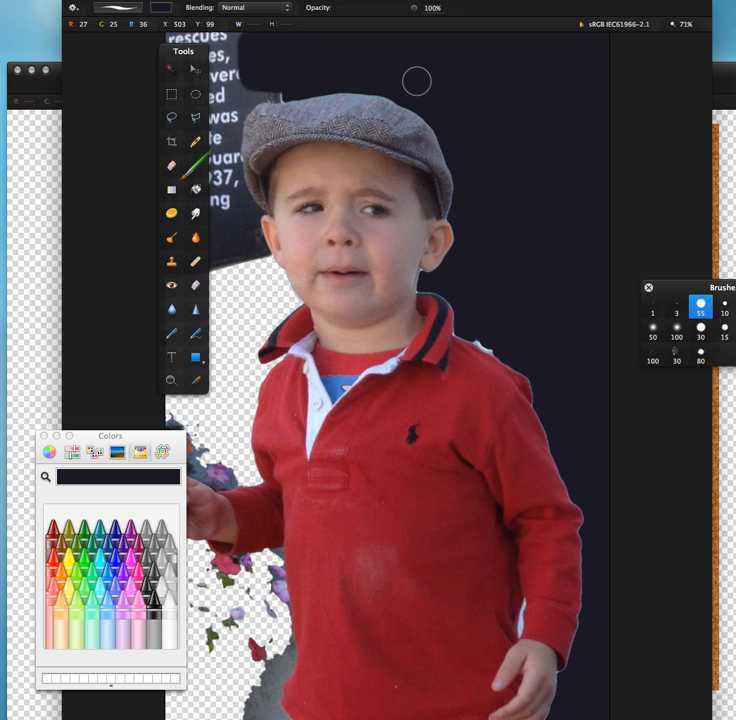